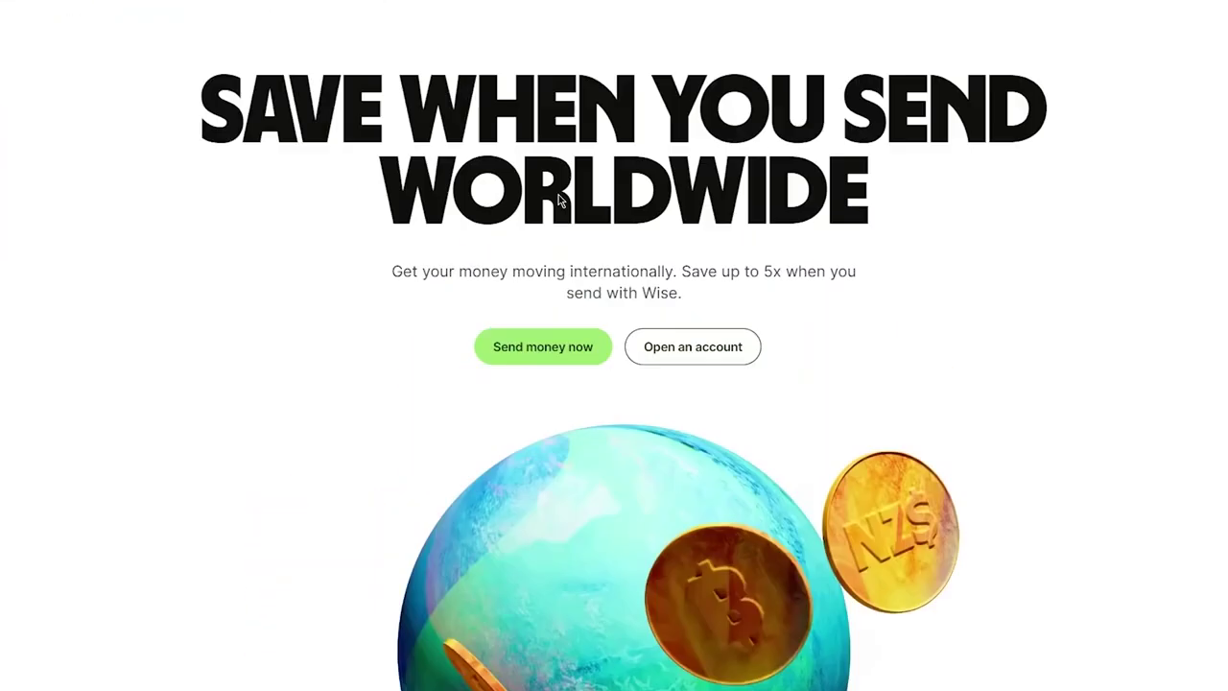
Highlight the 'Save when you send worldwide' headline on the Wise homepage.
drag(90, 151, 791, 252)
Enter 100 GBP as the send amount so the recipient gets 33,297.89 PKR.
click(791, 252)
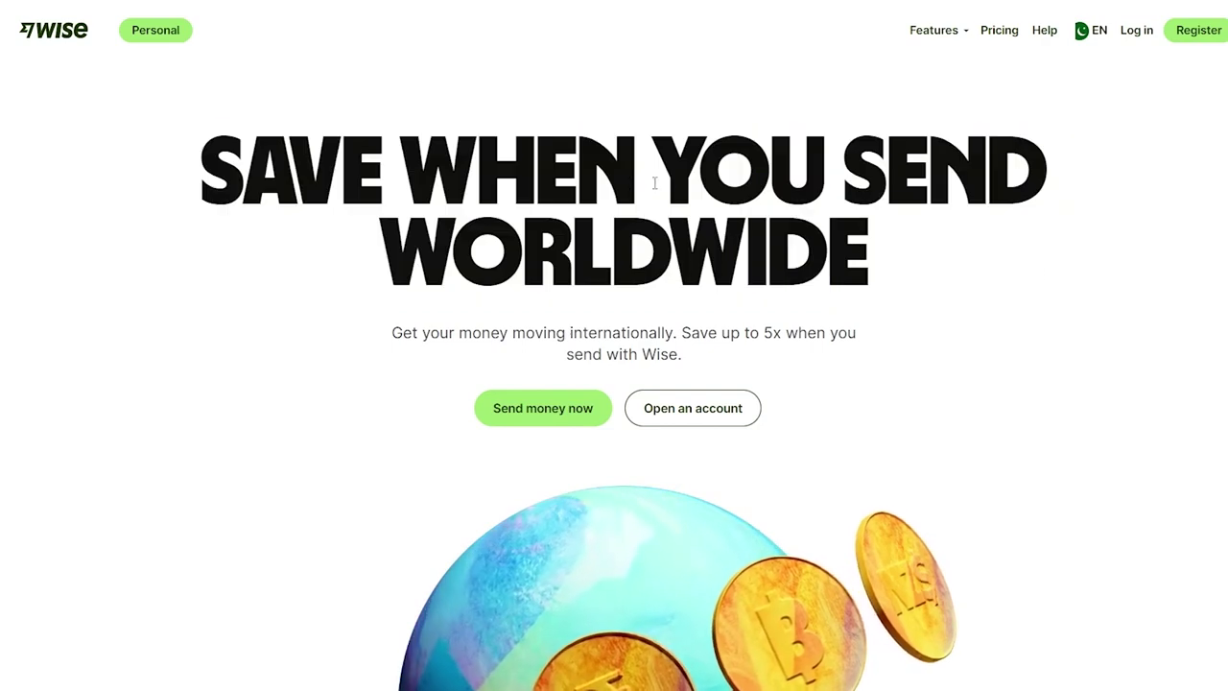
scroll(781, 256, down, 1)
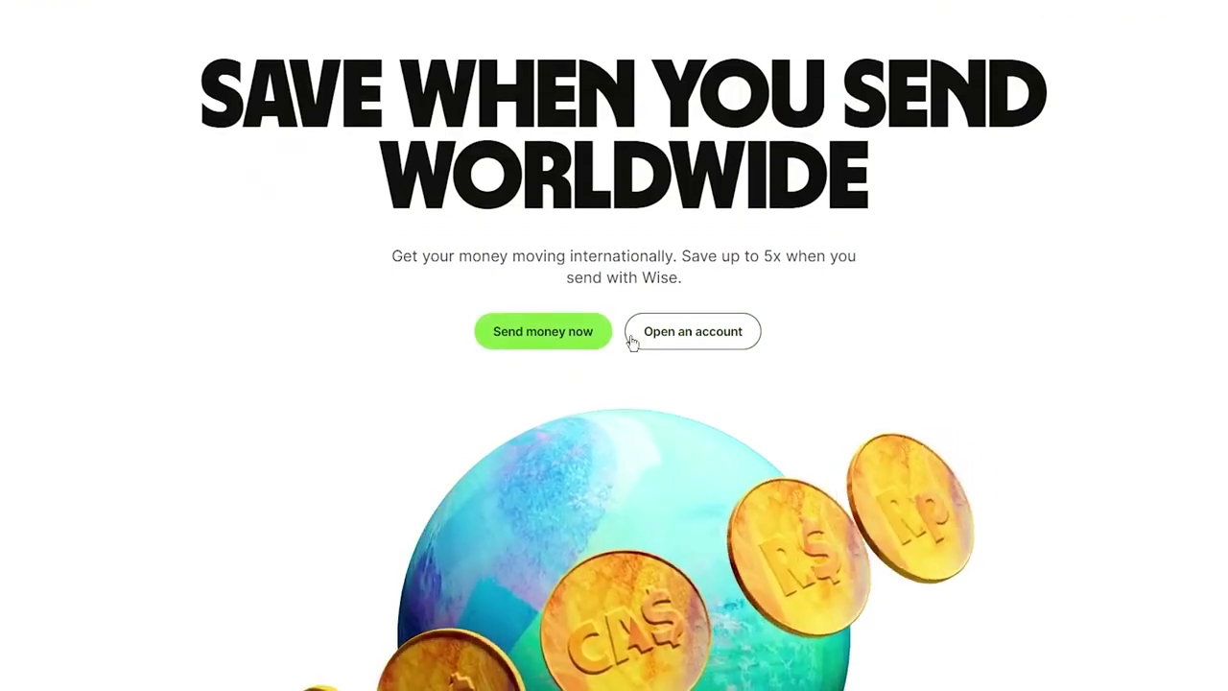
scroll(732, 362, down, 6)
scroll(555, 260, down, 2)
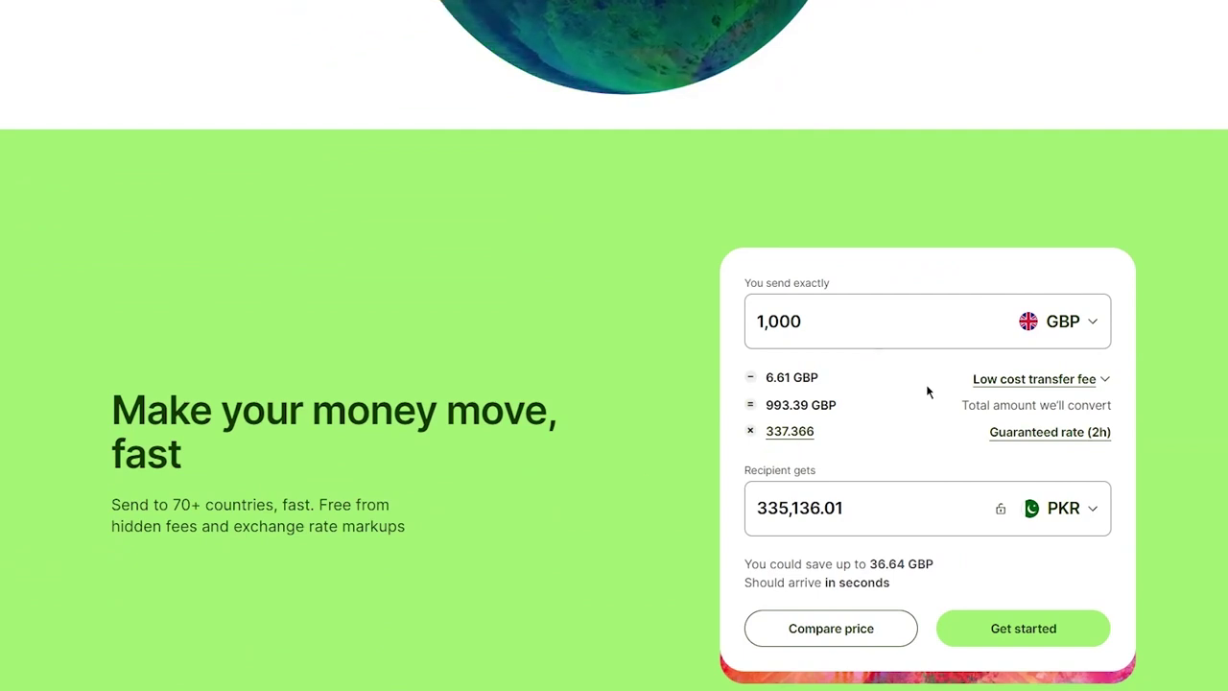
click(897, 307)
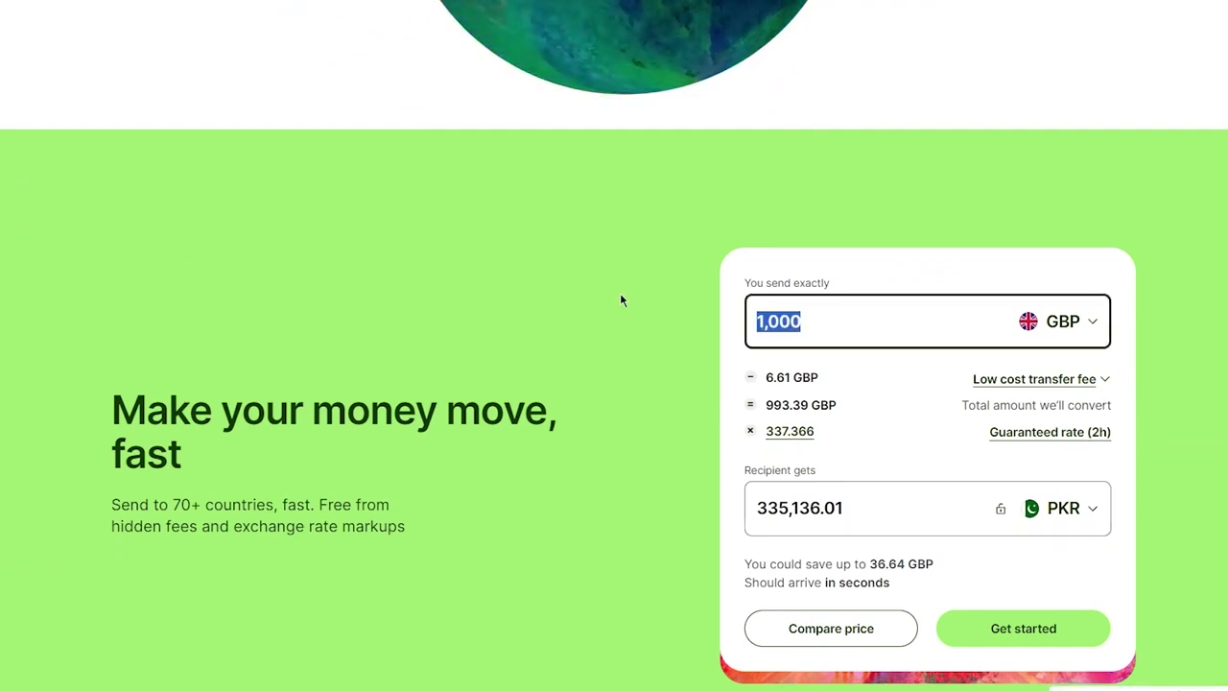
text(1)
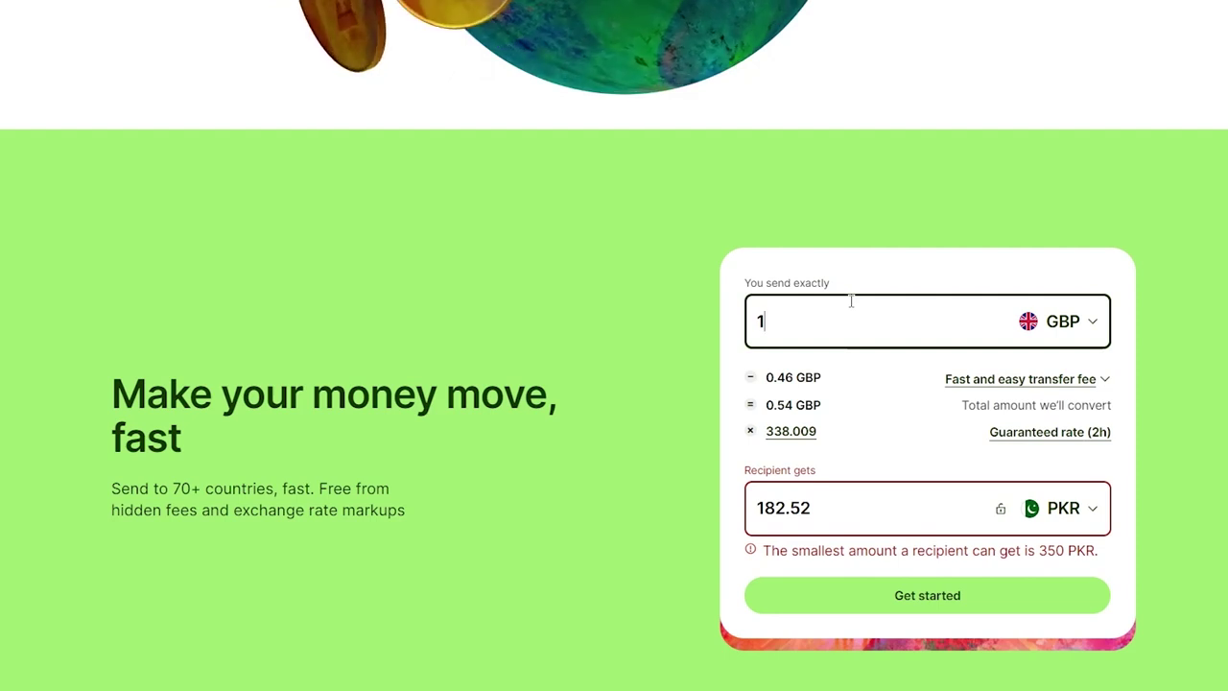
text(000)
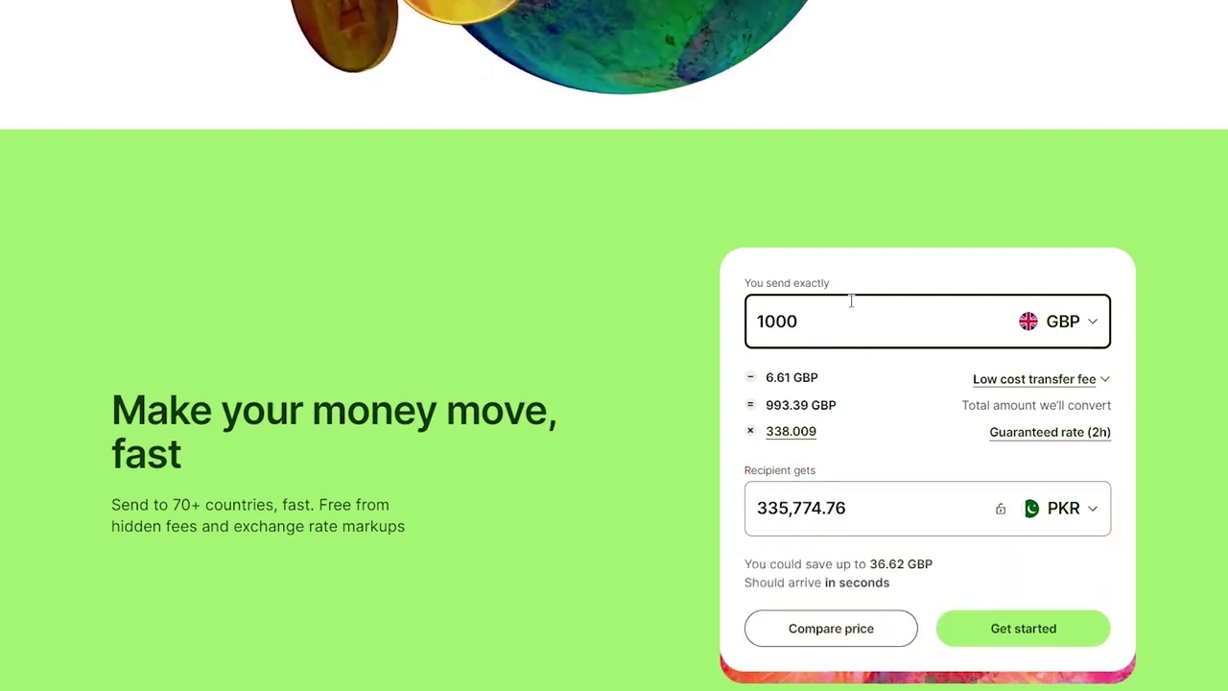
key(BackSpace)
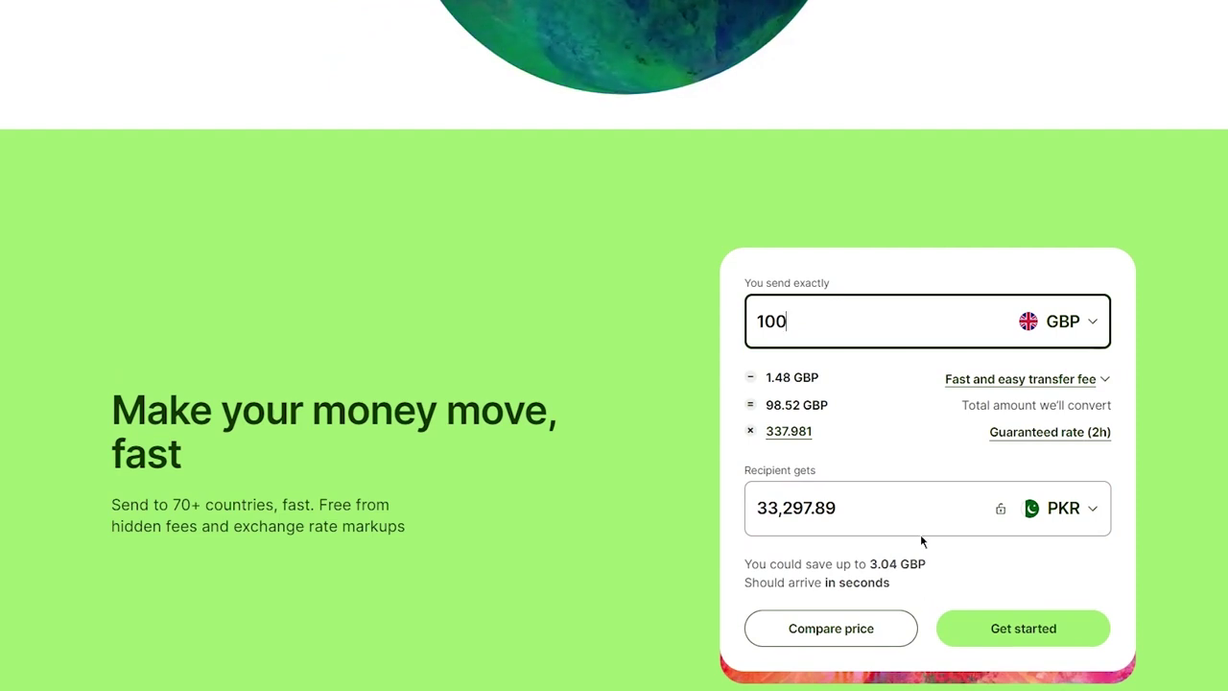
double_click(819, 316)
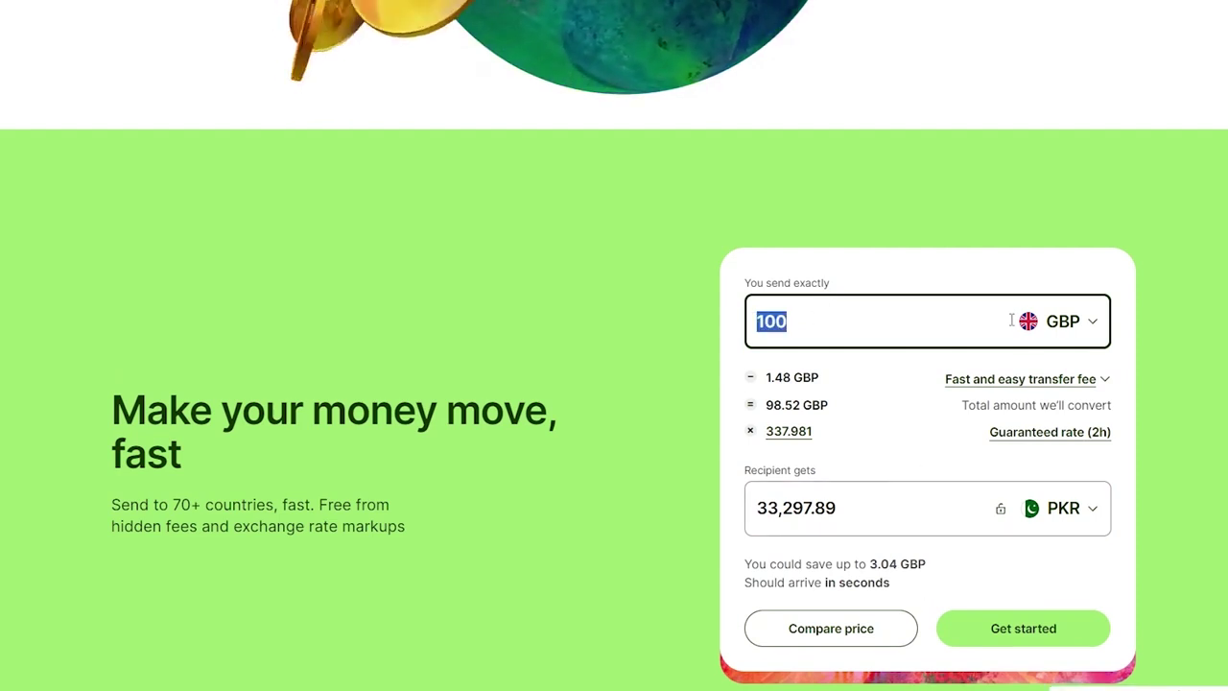
Switch the sending currency to USD and enter 10 USD, quoting 2,469.15 PKR.
click(1081, 326)
click(1018, 476)
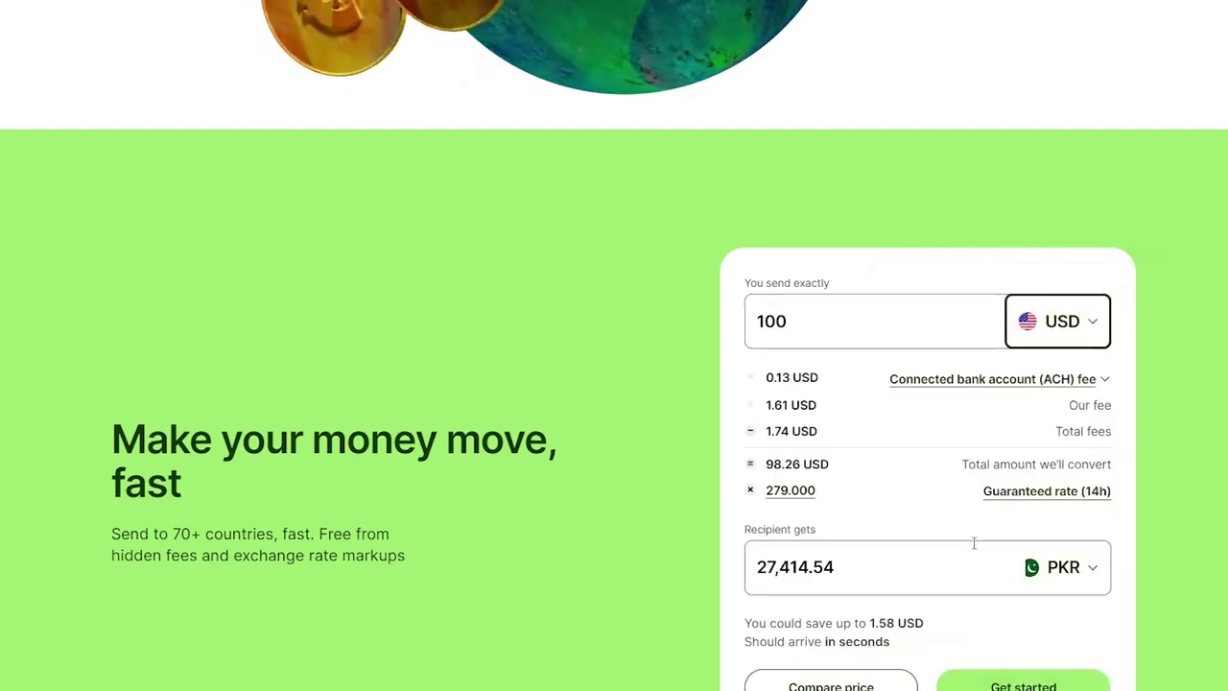
double_click(820, 306)
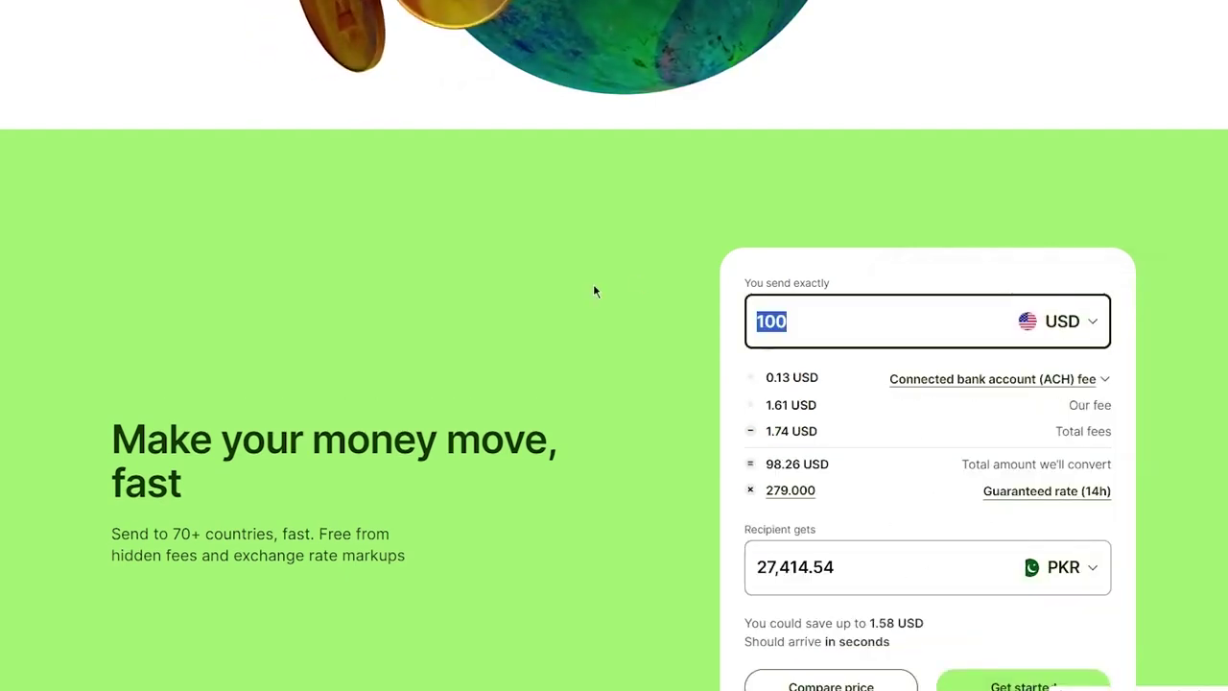
text(800)
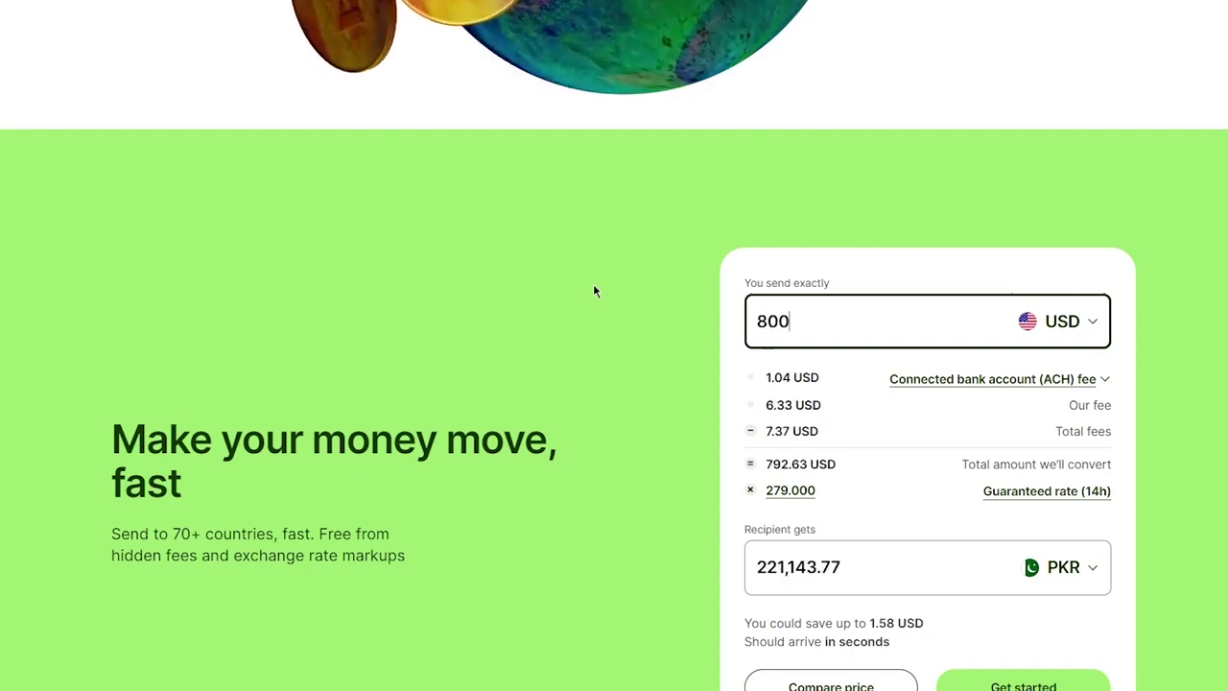
key(BackSpace)
key(BackSpace)
key(BackSpace)
text(1)
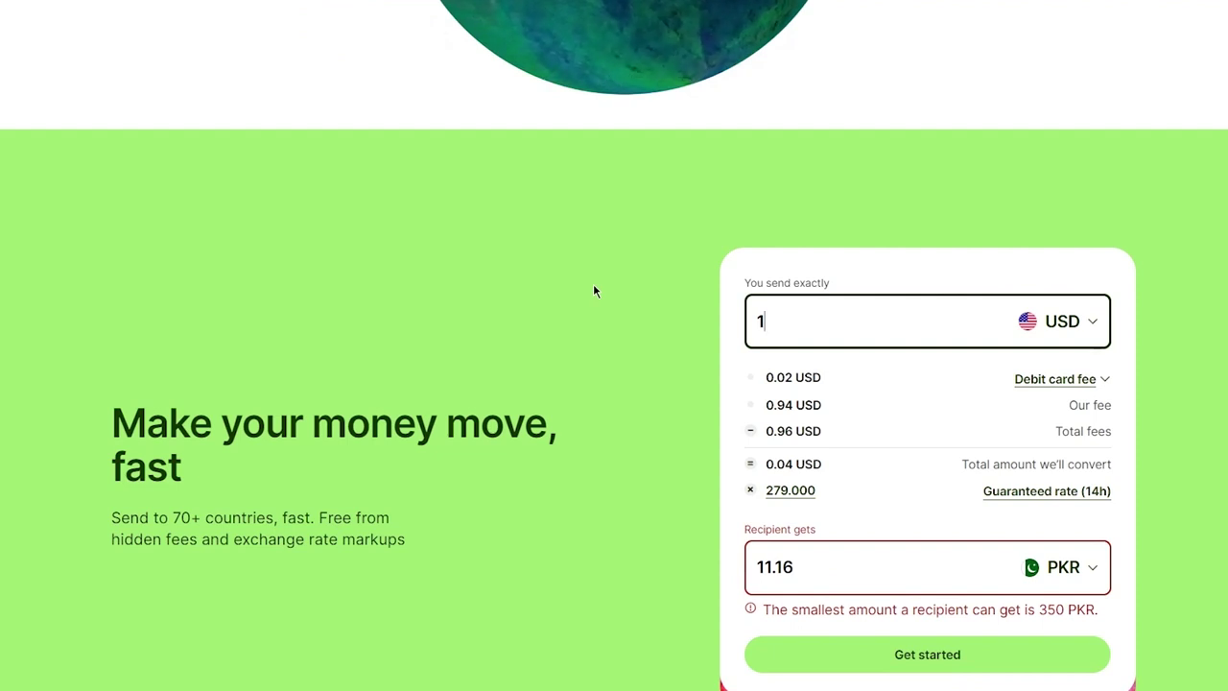
text(0)
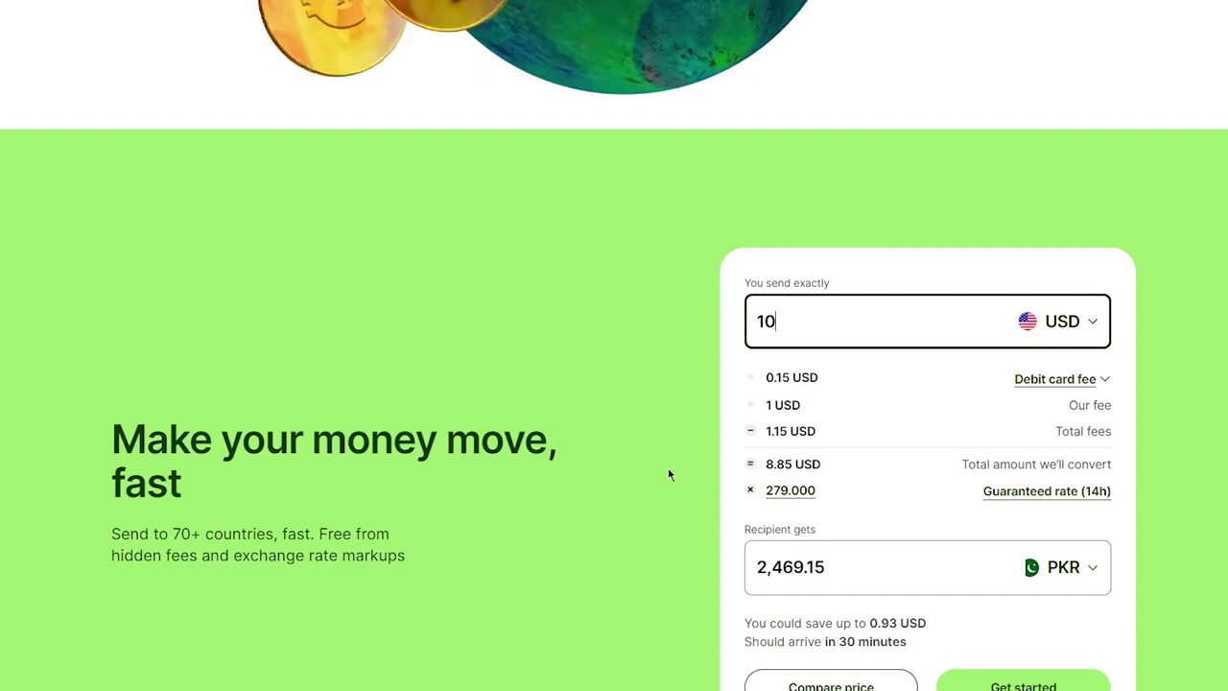
click(950, 660)
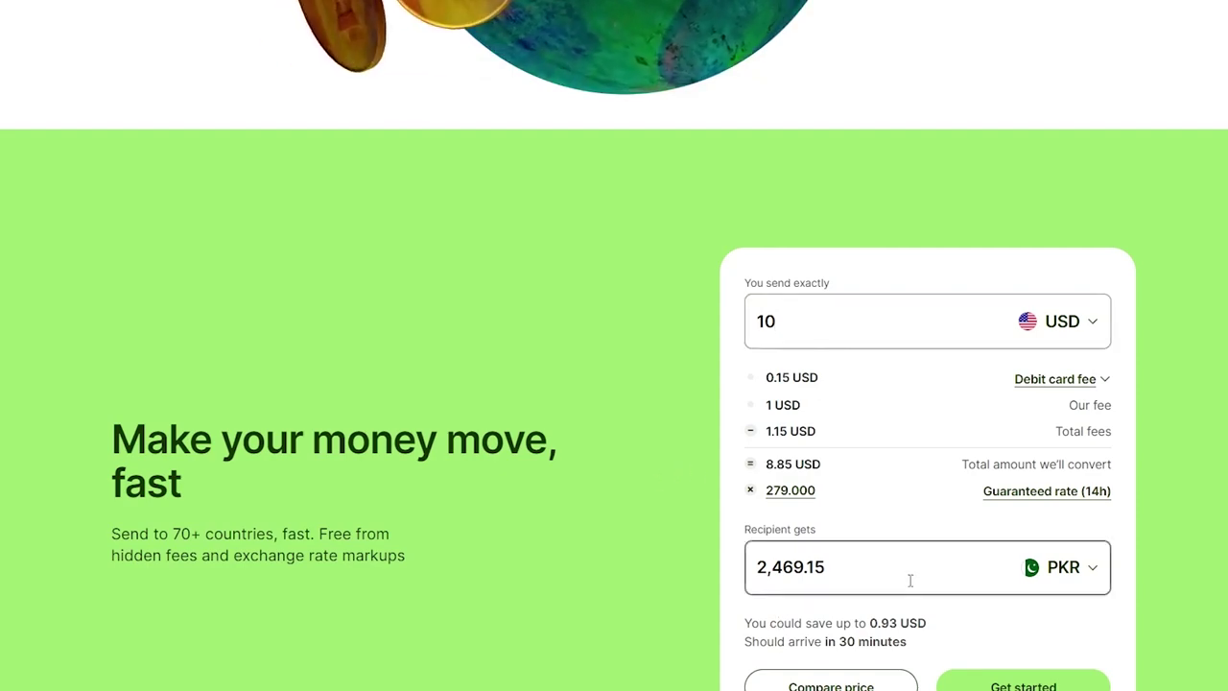
Scroll back to the top of the homepage to reach the sign-up link.
scroll(685, 397, up, 10)
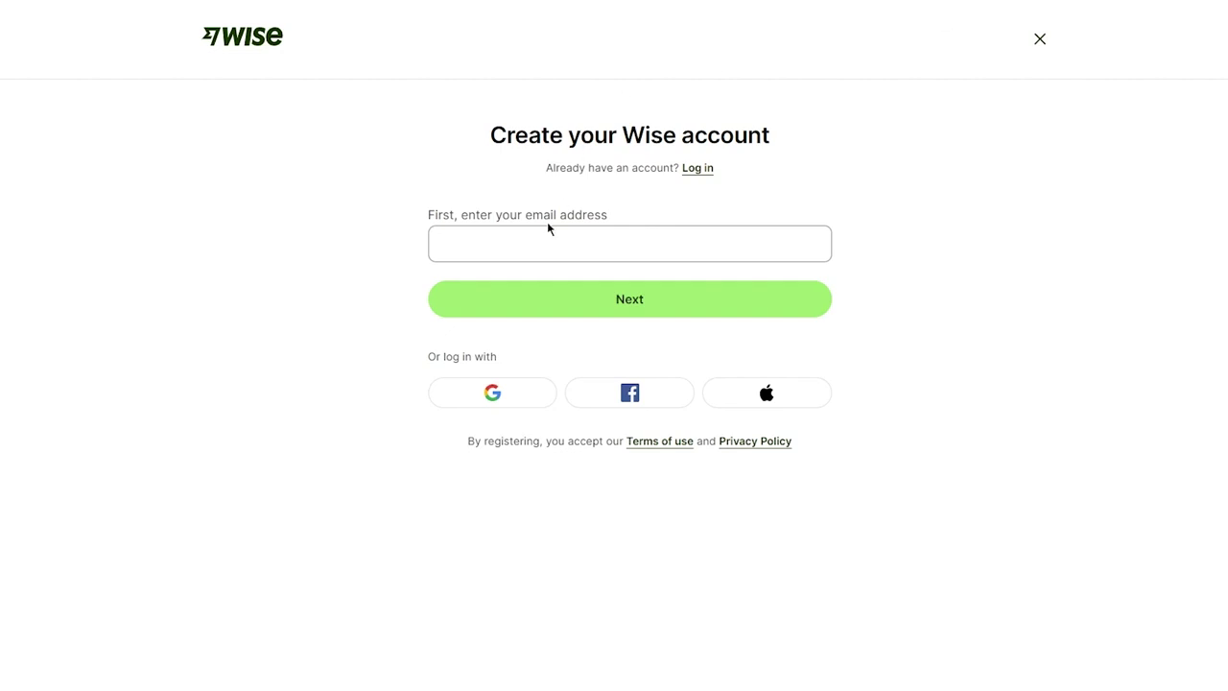
Paste the e-mail address into the sign-up e-mail field.
click(576, 243)
click(597, 229)
right_click(593, 231)
click(658, 355)
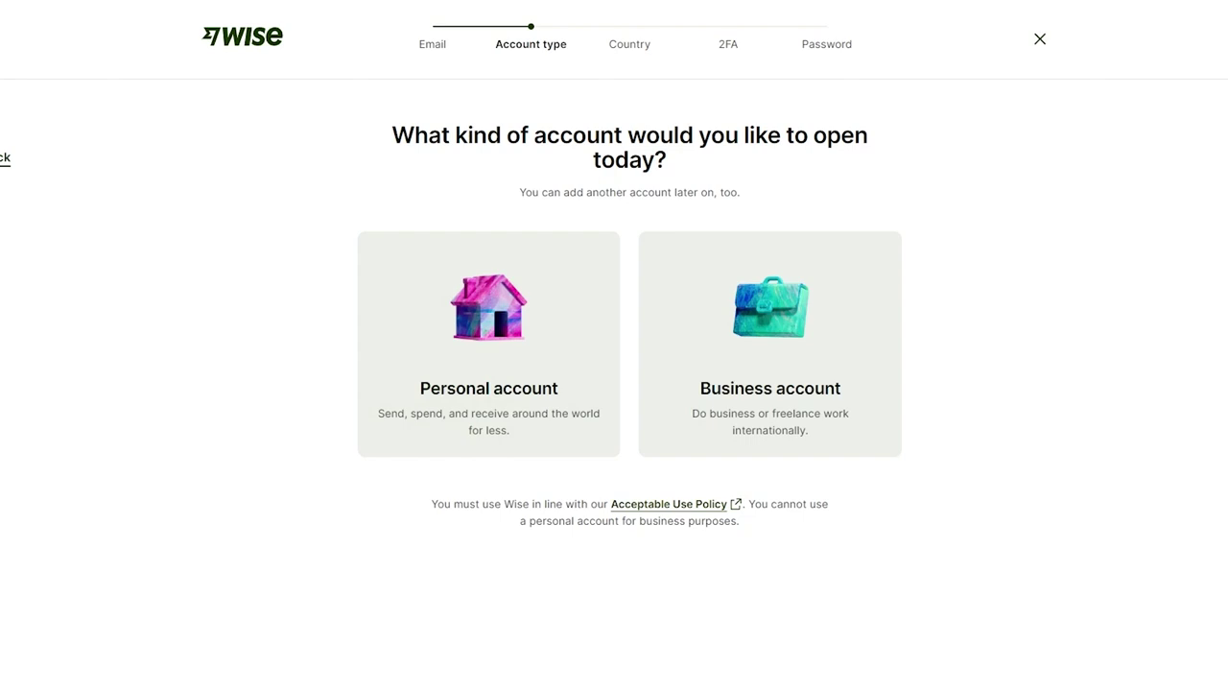
Choose a Personal account with Pakistan as residence and begin entering the phone number.
click(439, 308)
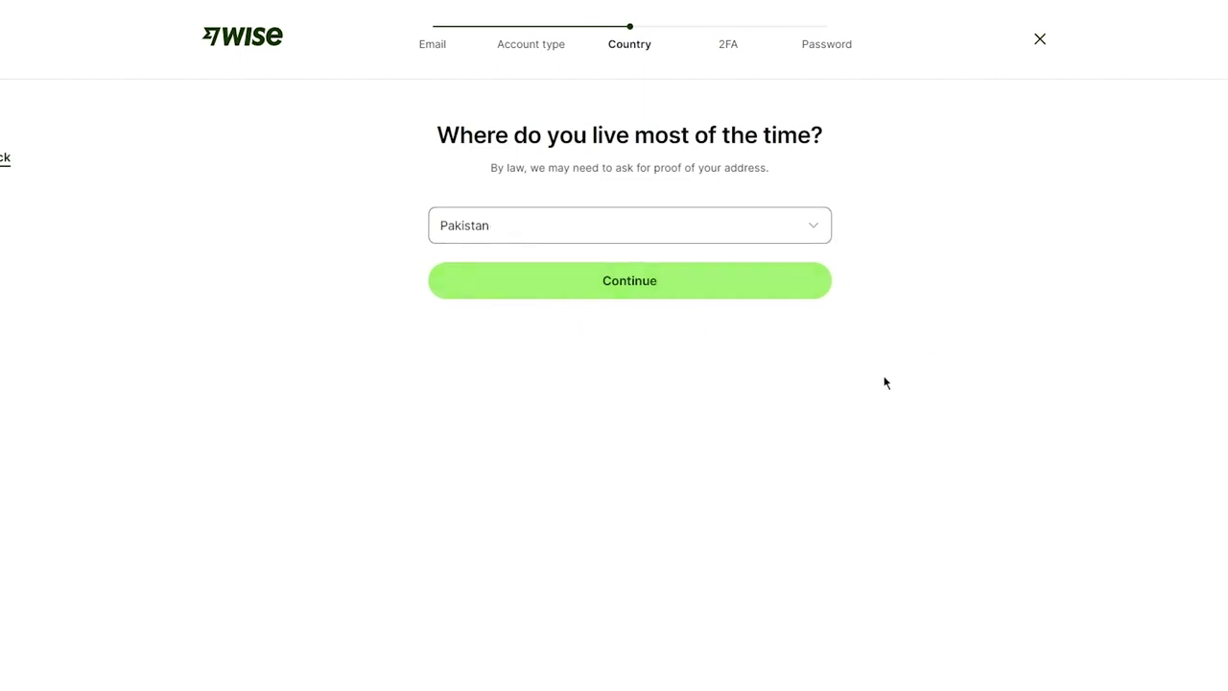
click(558, 292)
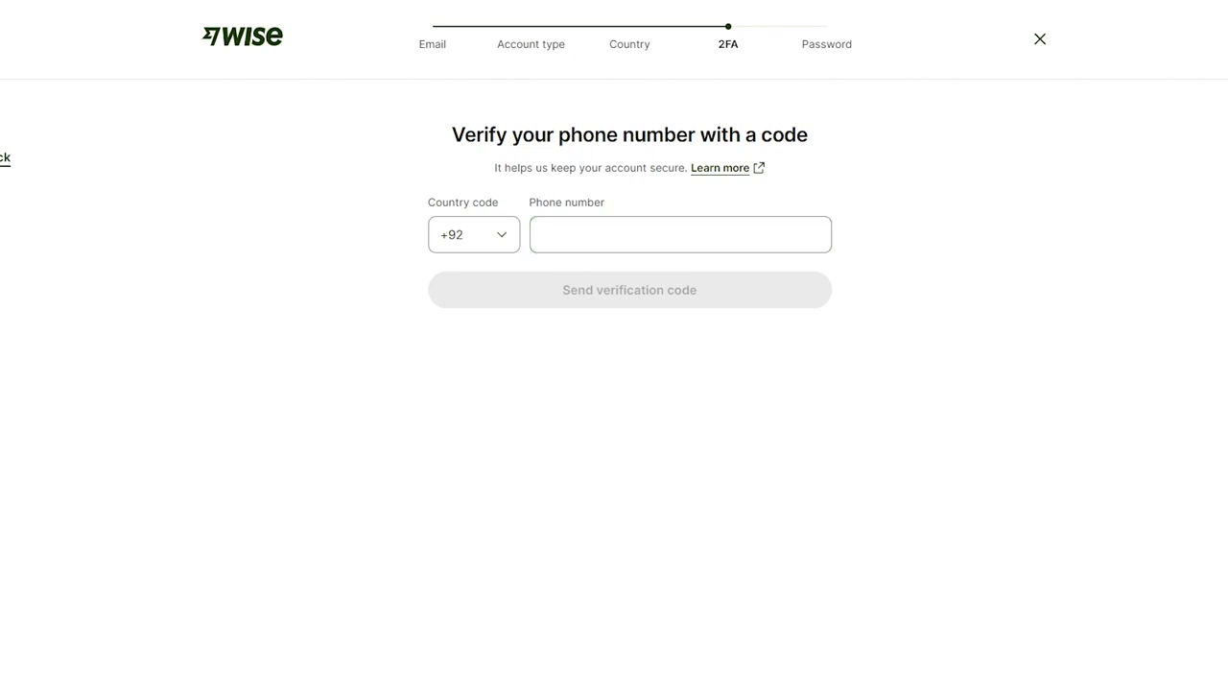
click(631, 238)
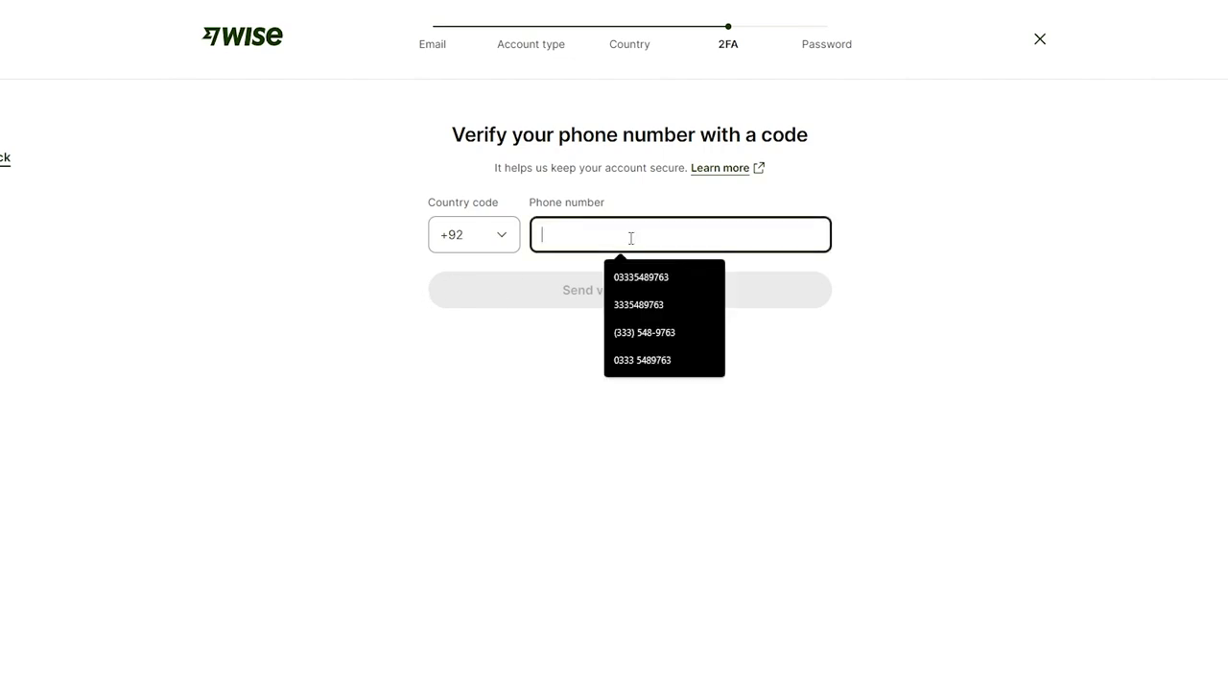
text(0)
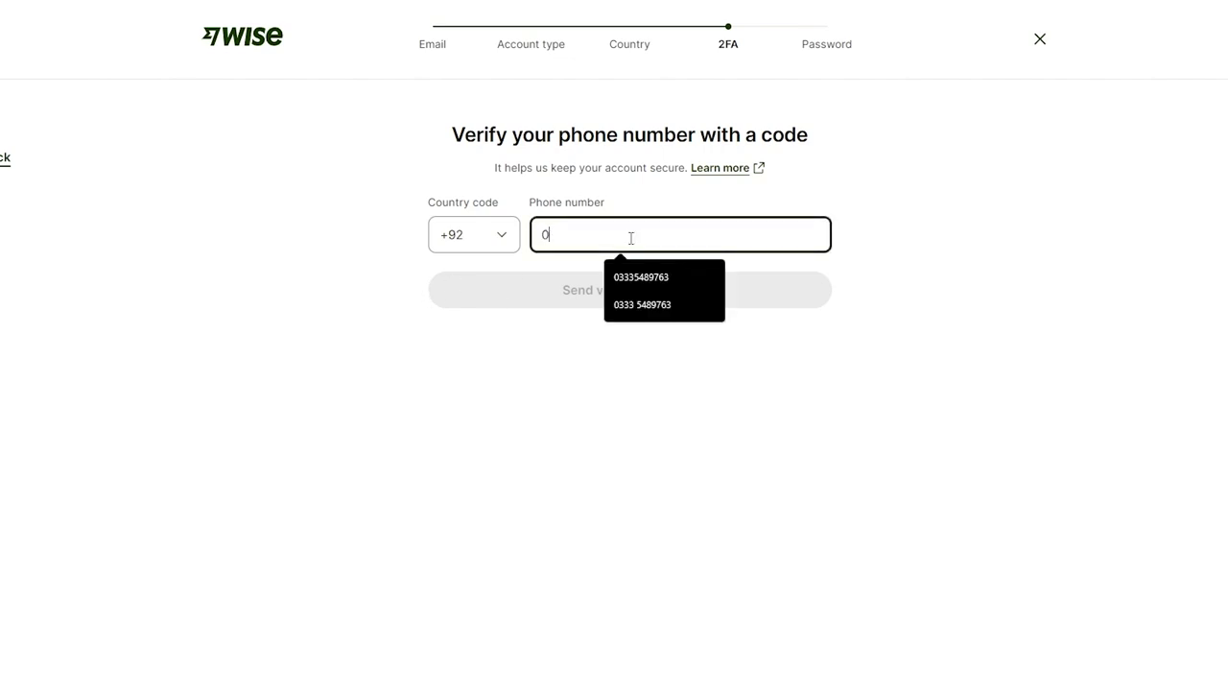
text(336)
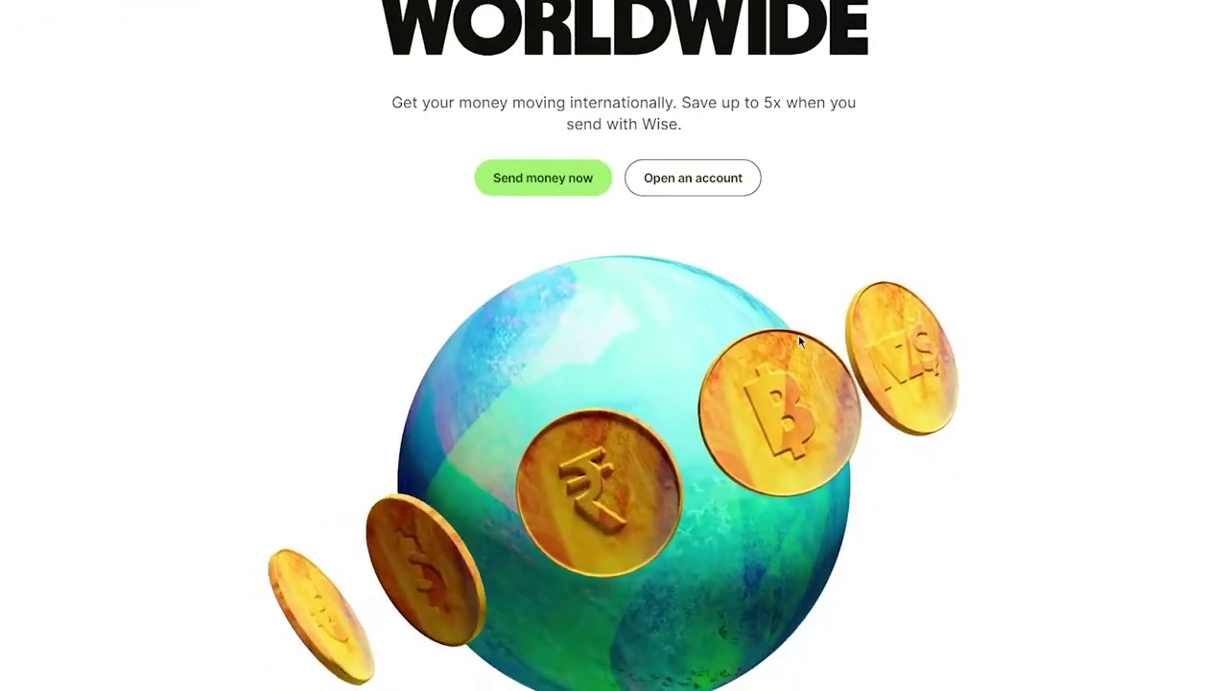
scroll(913, 273, down, 3)
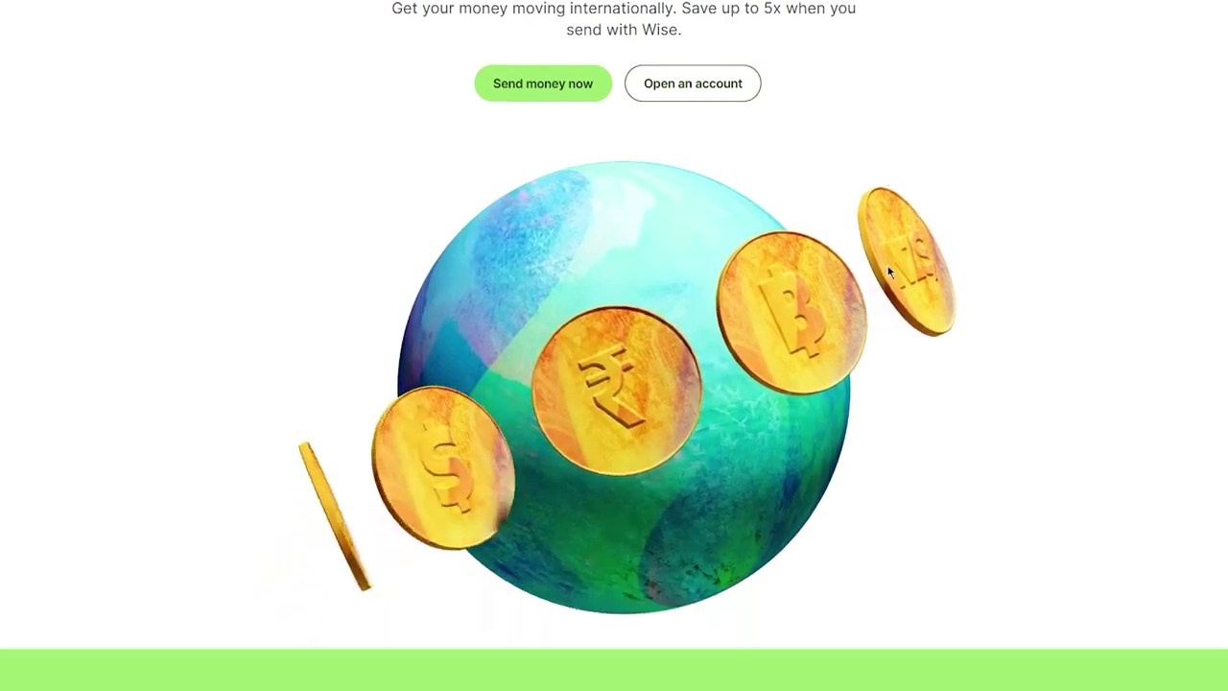
scroll(889, 269, up, 5)
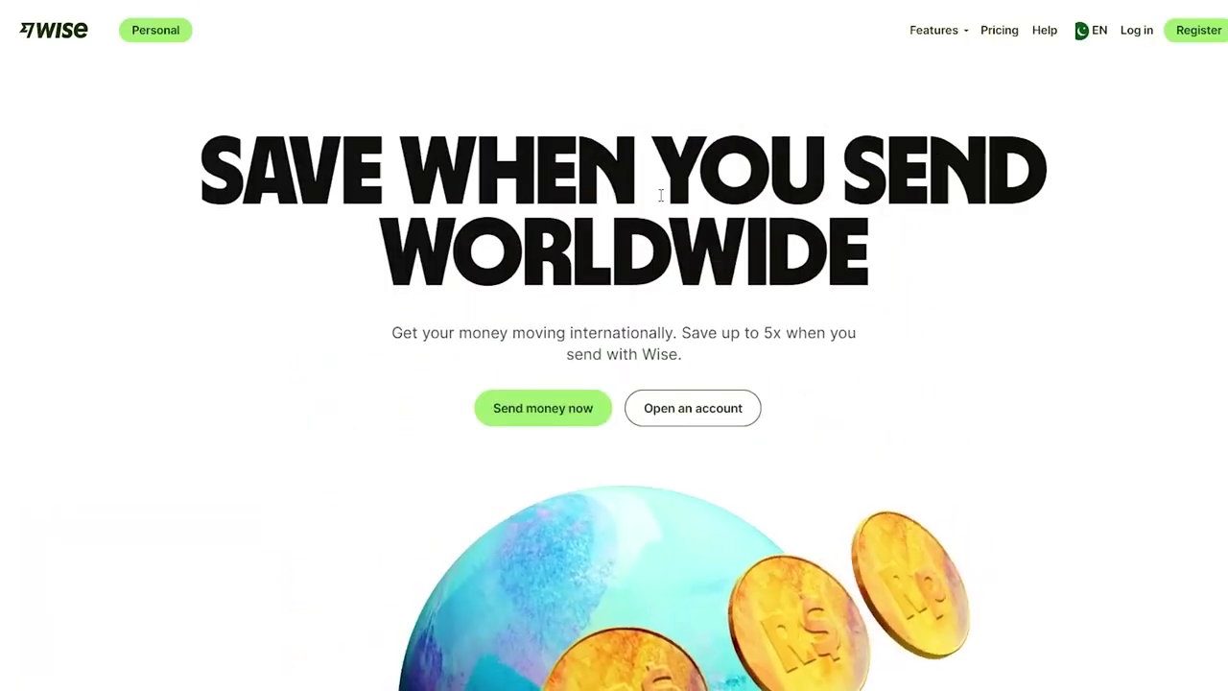
double_click(934, 30)
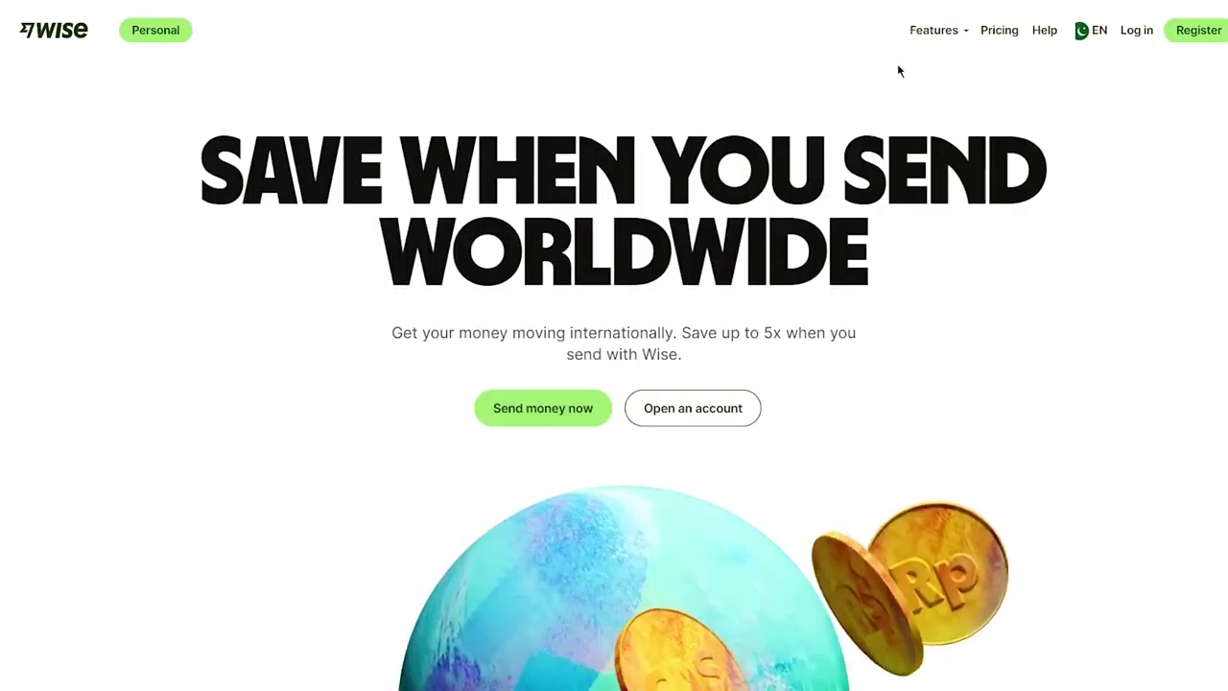
click(947, 42)
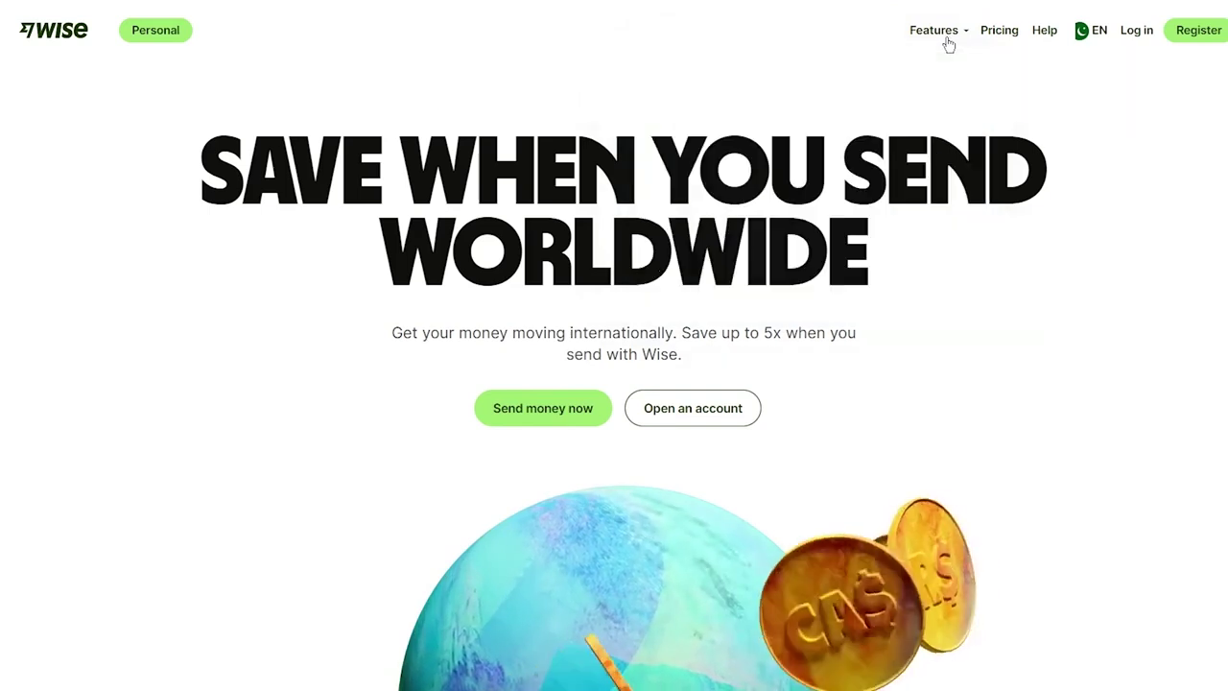
click(994, 39)
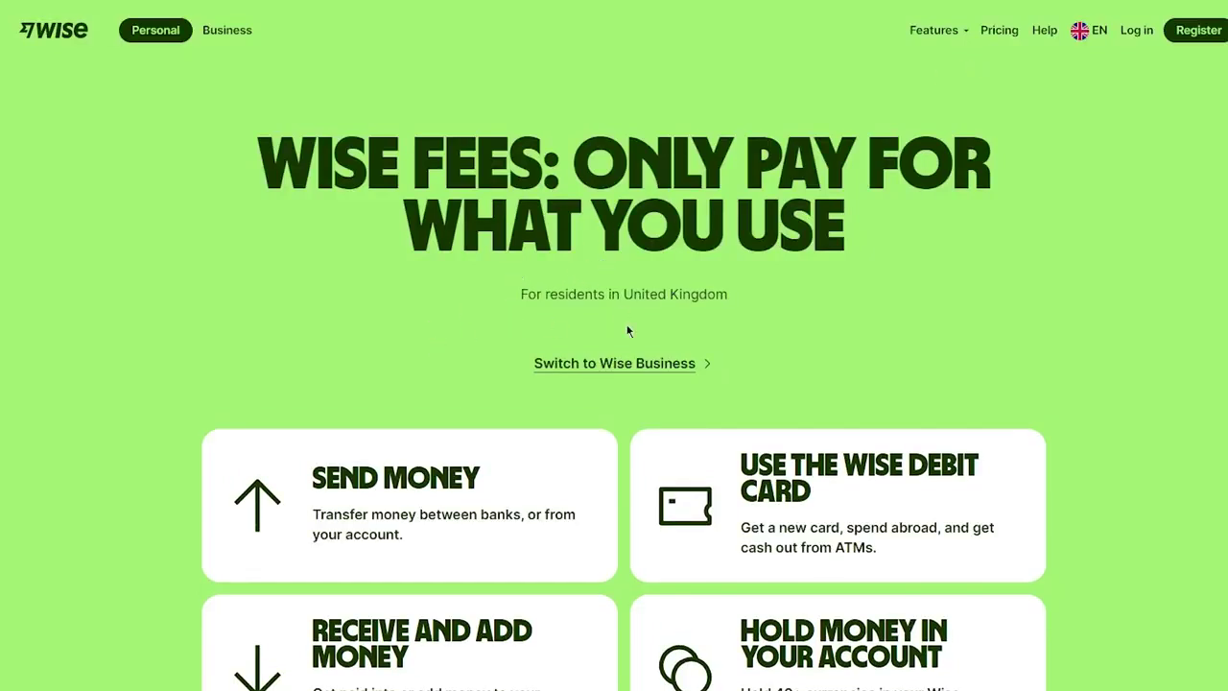
drag(522, 201, 321, 146)
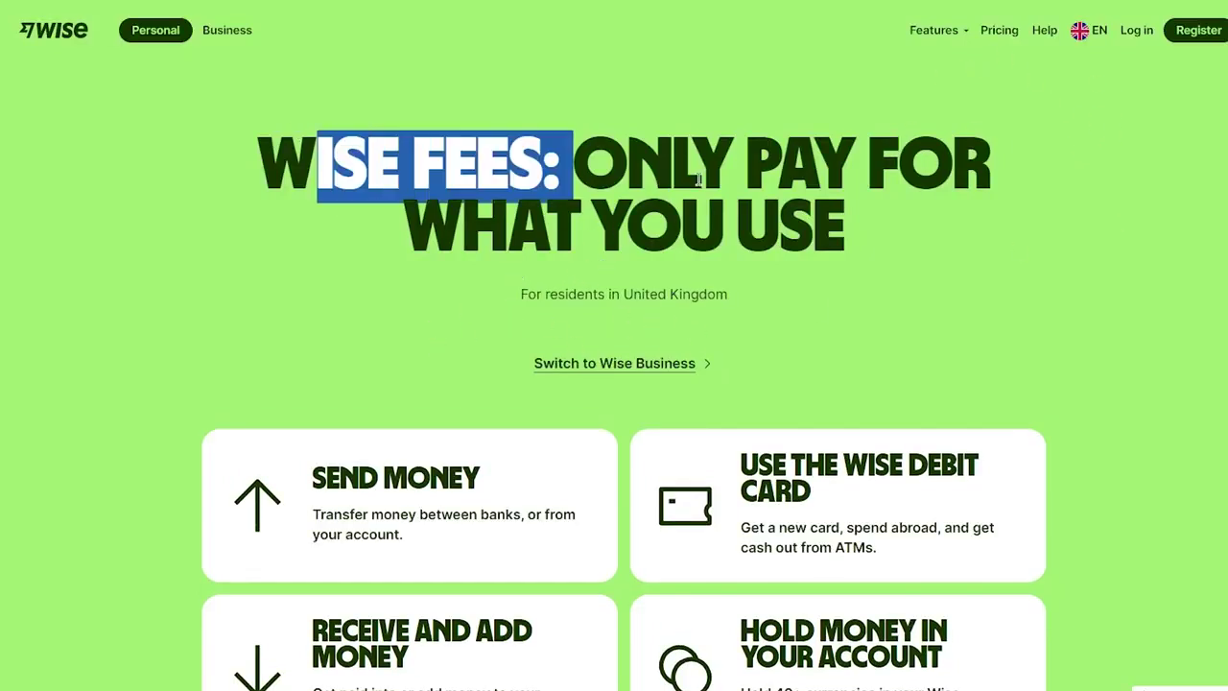
click(1143, 256)
drag(401, 144, 1017, 258)
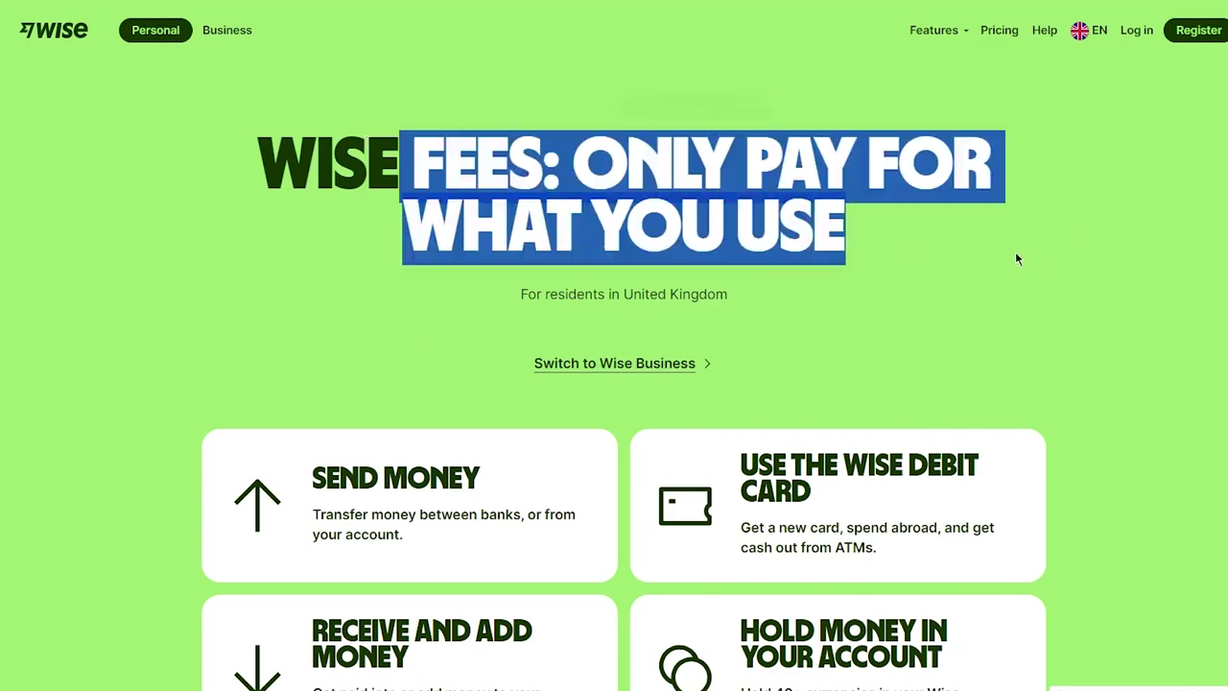
click(954, 253)
scroll(954, 252, down, 2)
scroll(353, 296, down, 5)
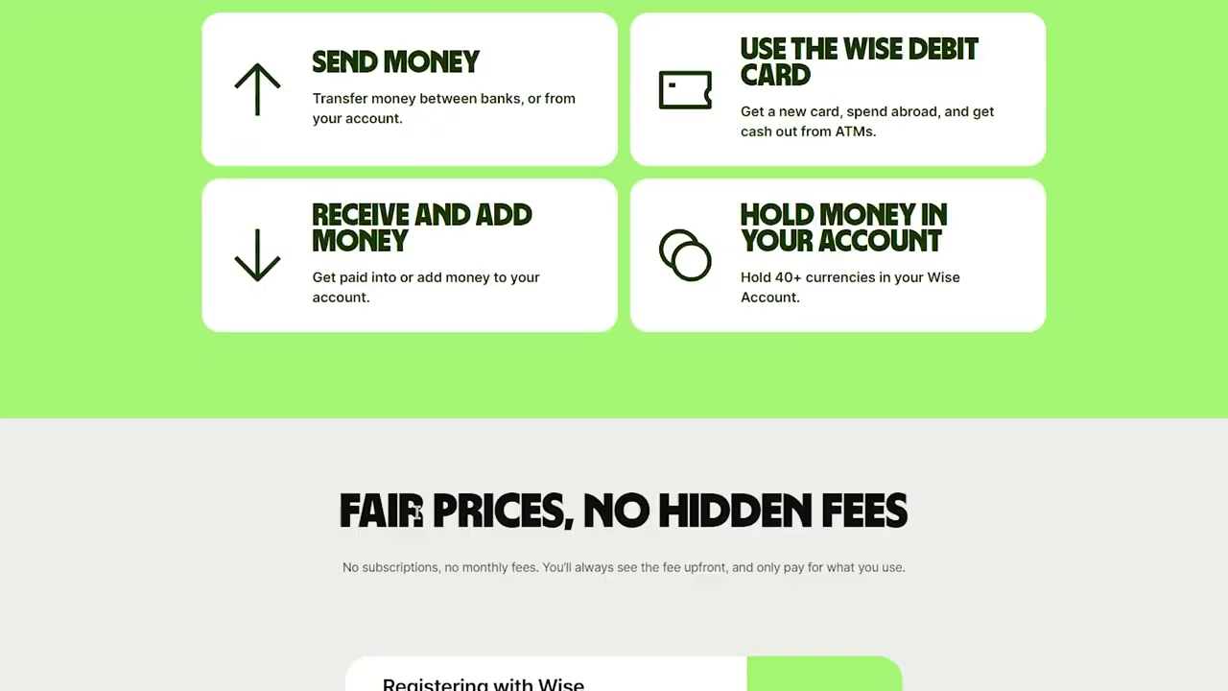
scroll(282, 471, down, 1)
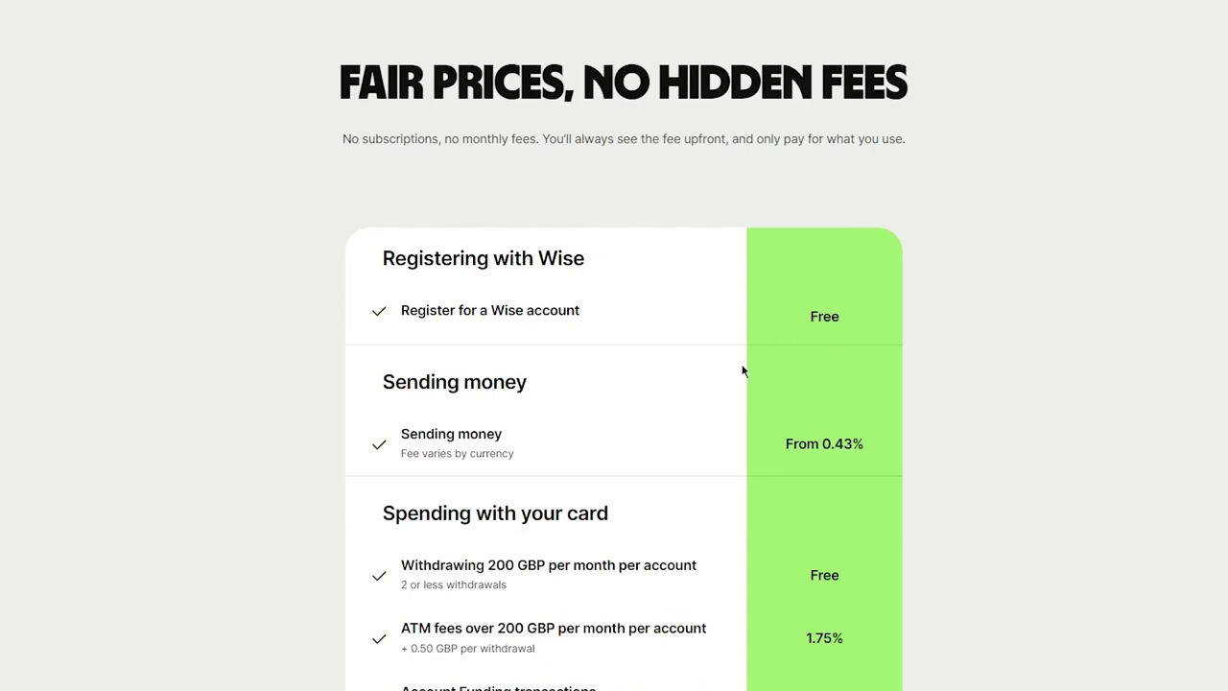
drag(384, 384, 541, 454)
drag(296, 436, 1032, 495)
click(766, 457)
scroll(865, 422, down, 3)
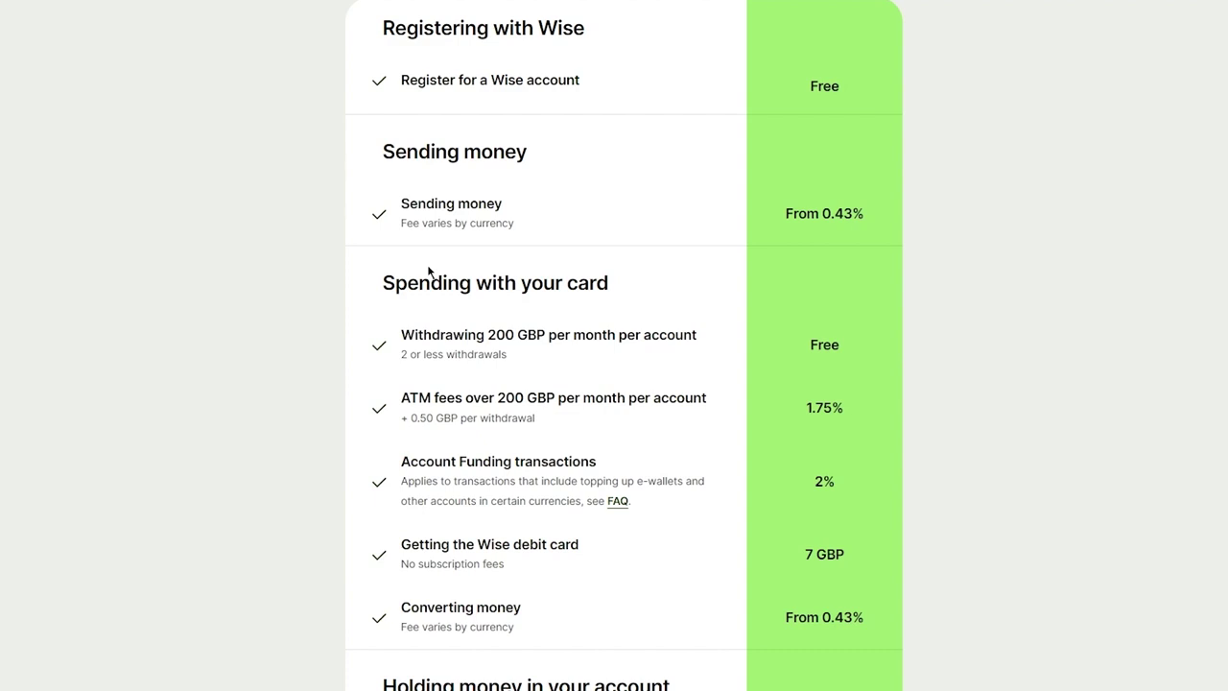
scroll(1017, 248, down, 4)
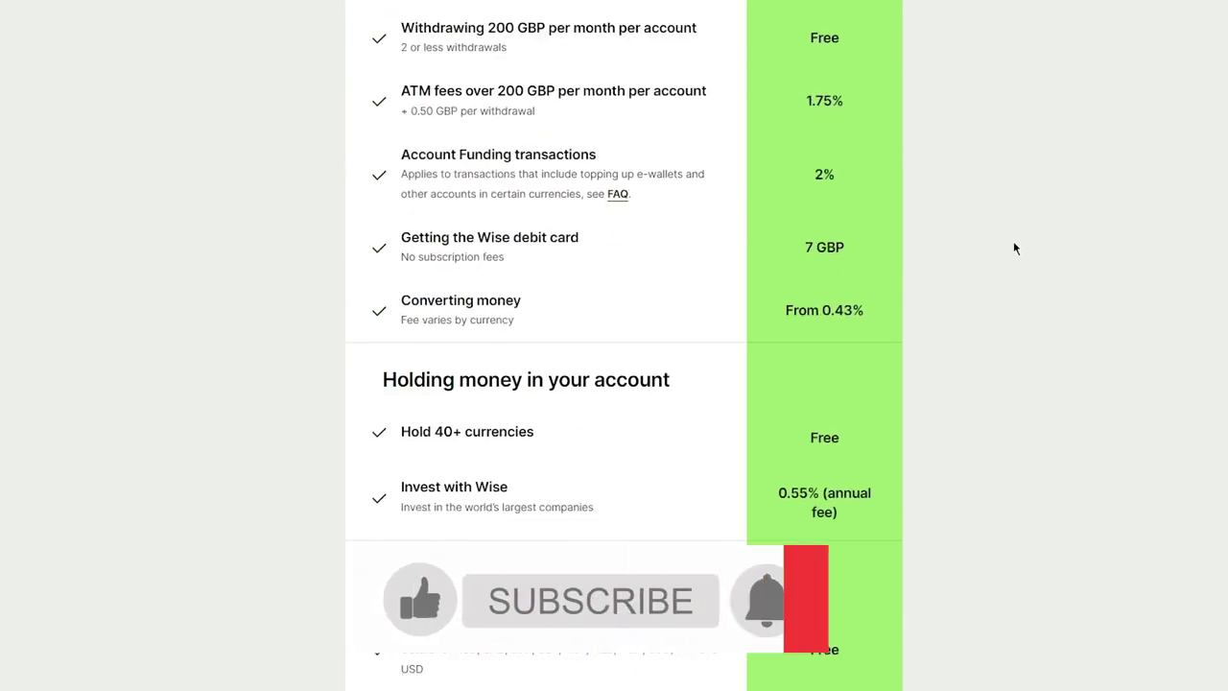
drag(388, 376, 579, 377)
click(935, 375)
scroll(1007, 381, down, 1)
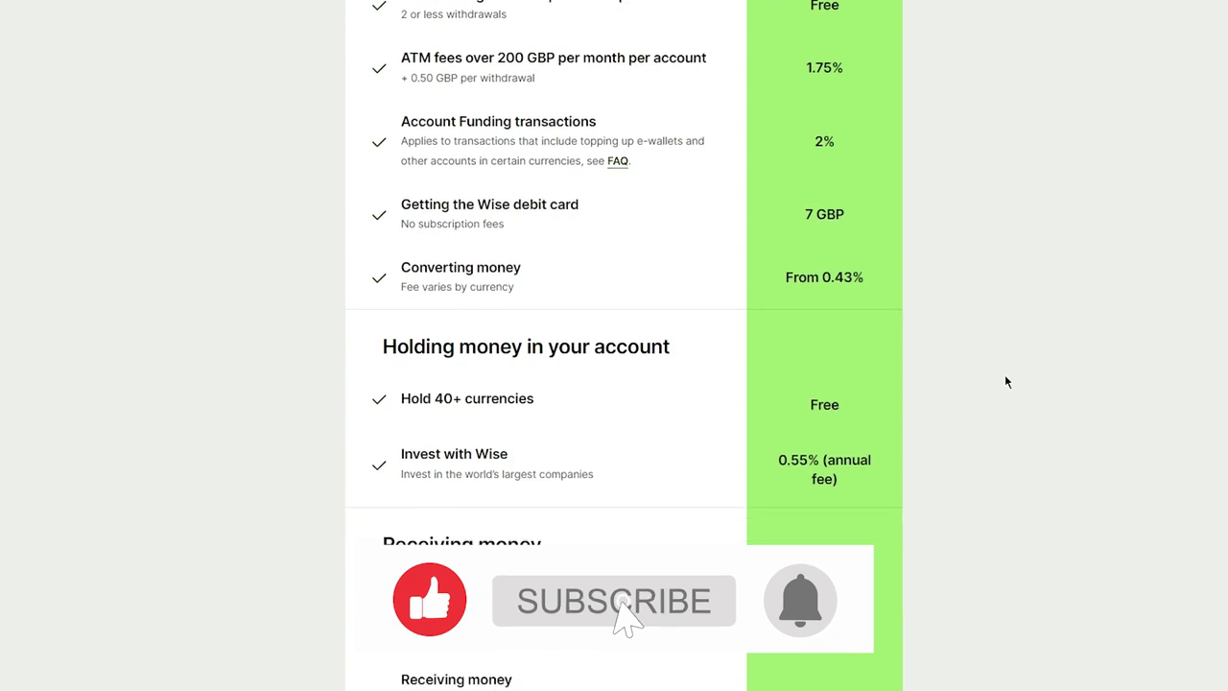
scroll(1005, 382, down, 3)
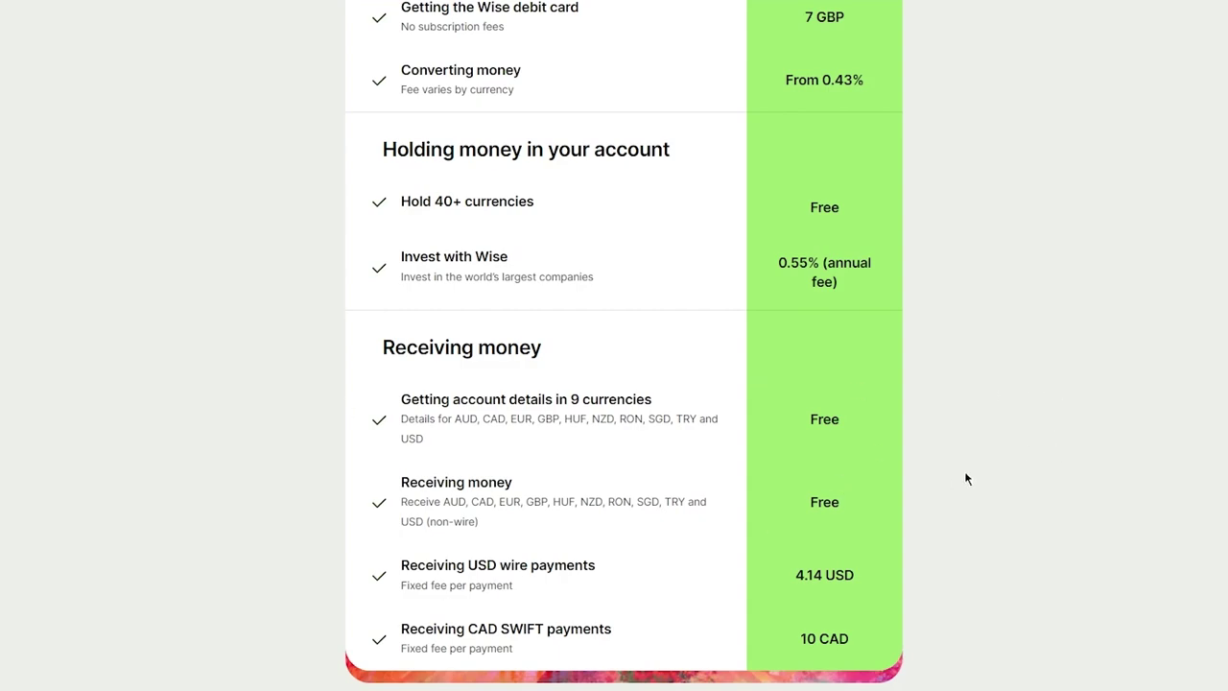
scroll(967, 478, up, 20)
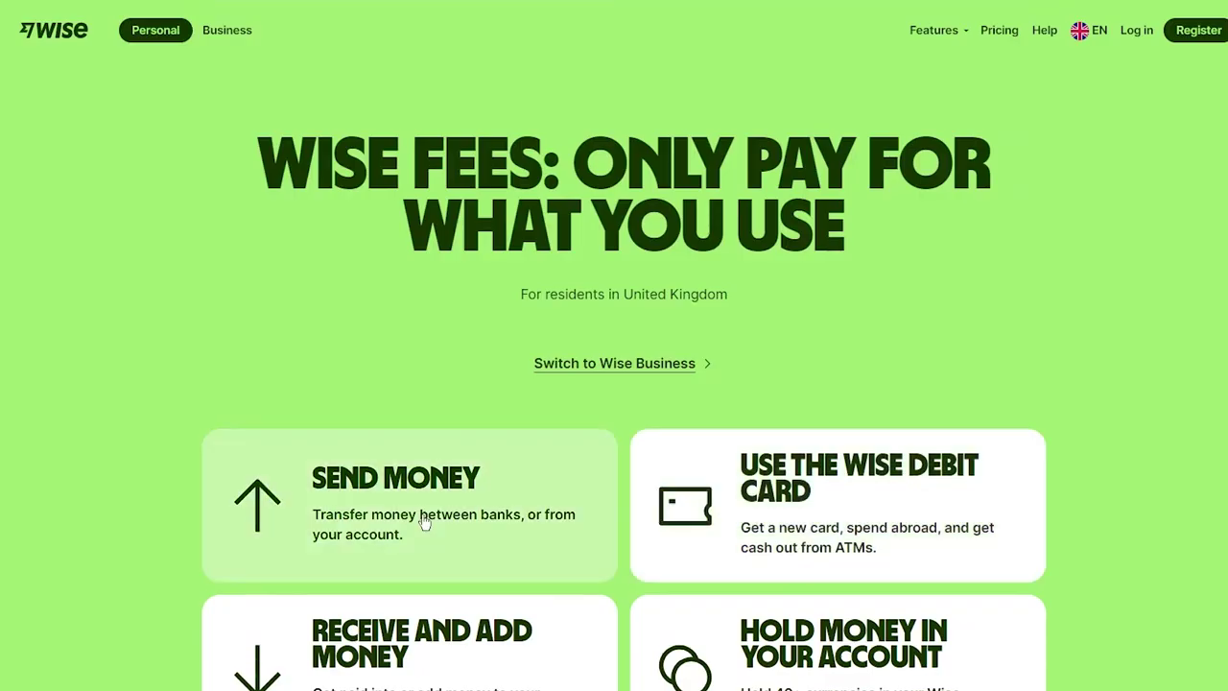
Browse the personal send-money fees page, then switch to the Wise Business payment fees.
click(417, 499)
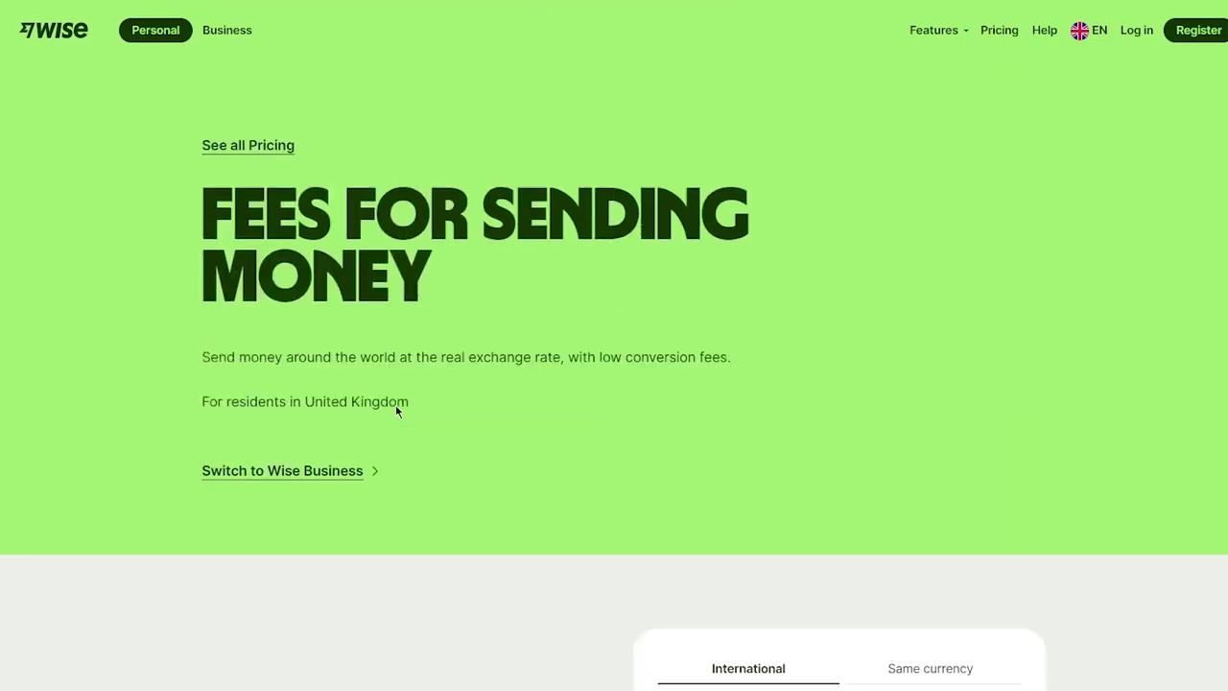
scroll(460, 389, down, 4)
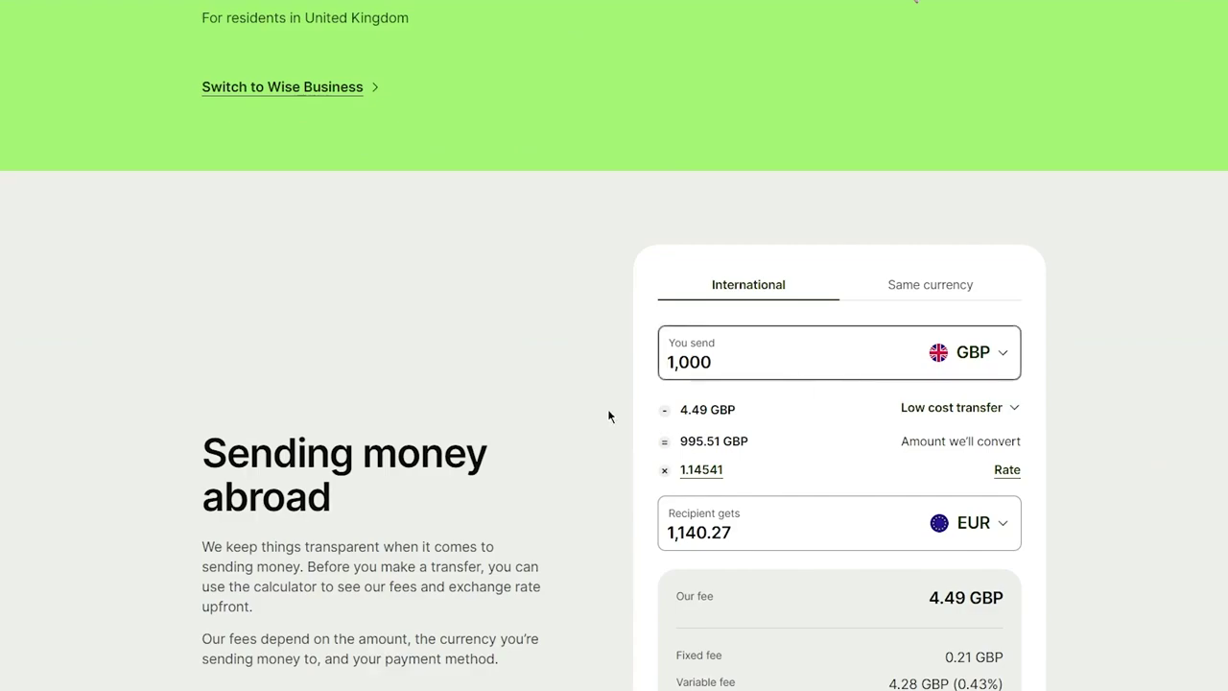
scroll(464, 413, down, 3)
scroll(463, 412, down, 15)
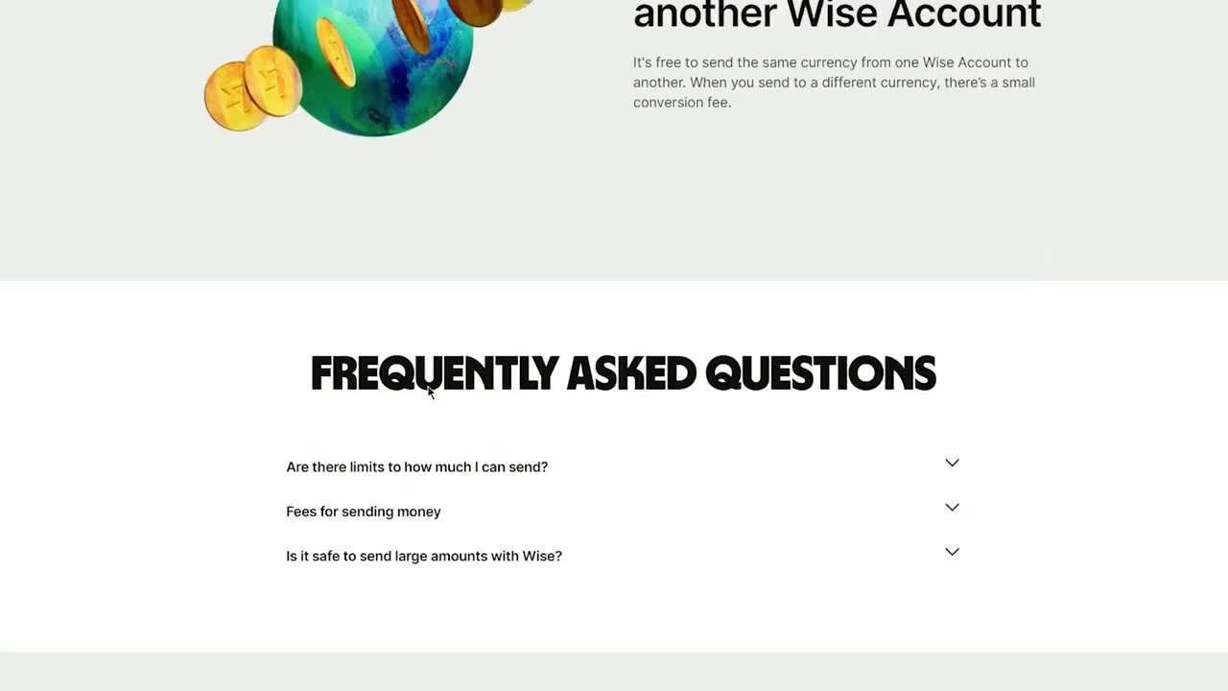
scroll(428, 392, up, 20)
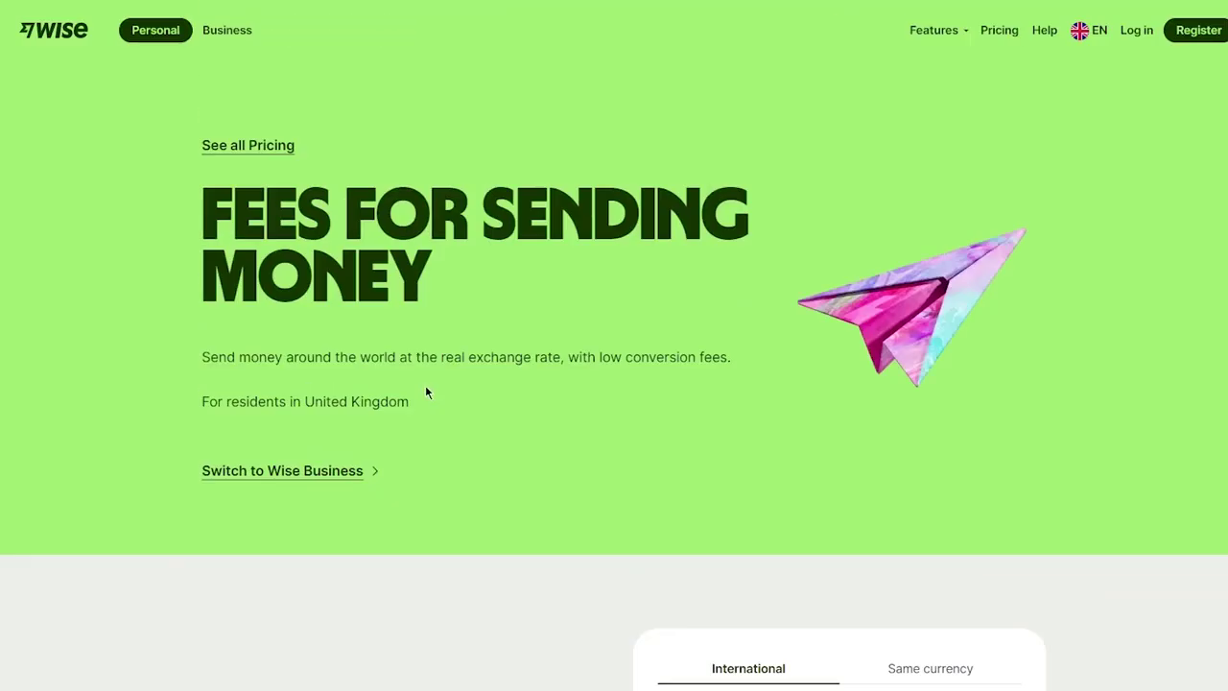
click(252, 472)
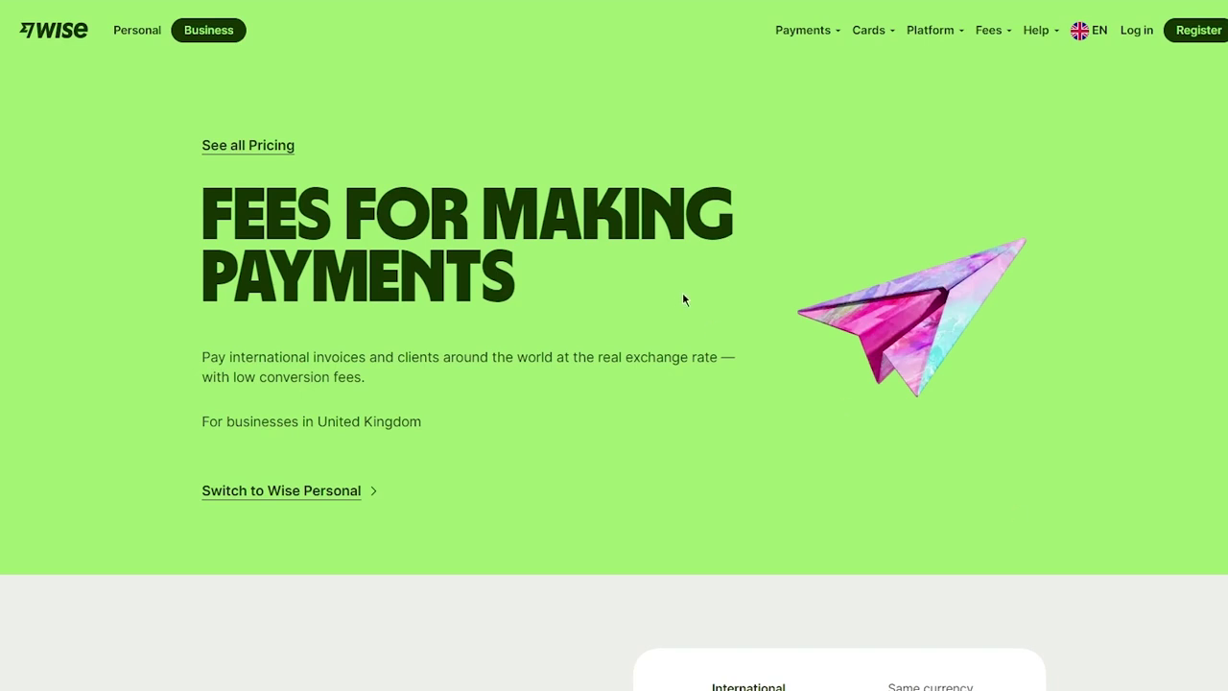
drag(233, 238, 557, 314)
click(73, 321)
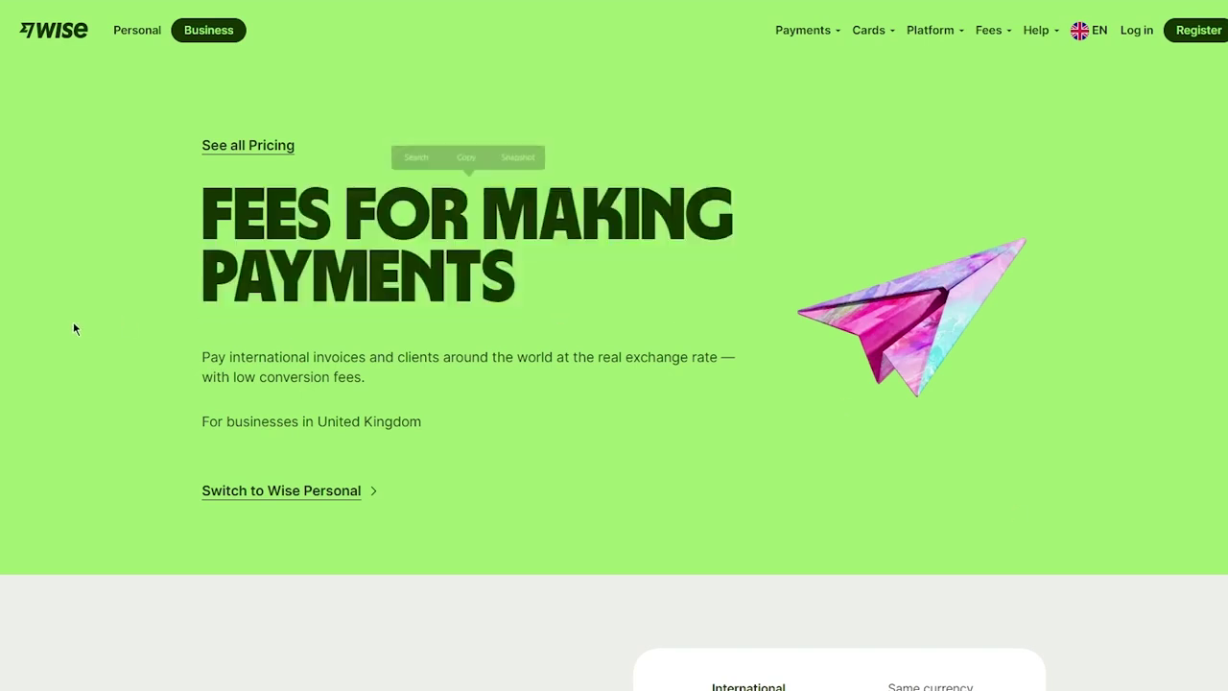
scroll(379, 368, down, 3)
scroll(416, 395, up, 2)
scroll(417, 394, up, 1)
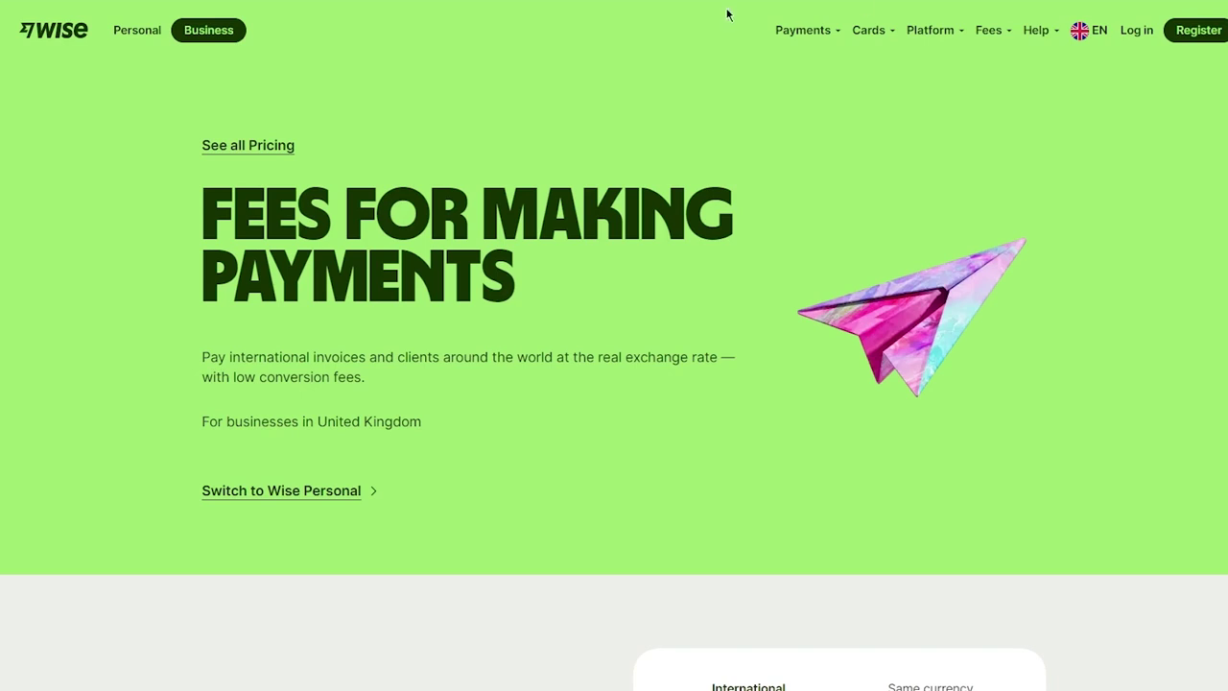
mouse_move(804, 23)
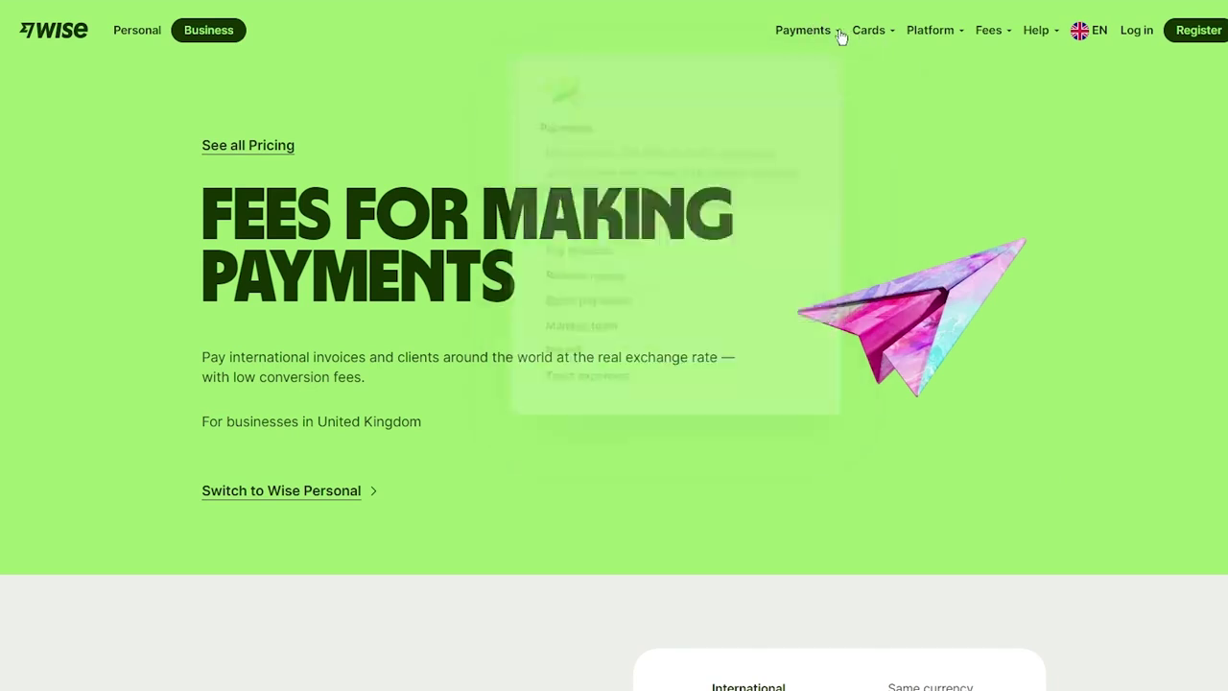
click(831, 32)
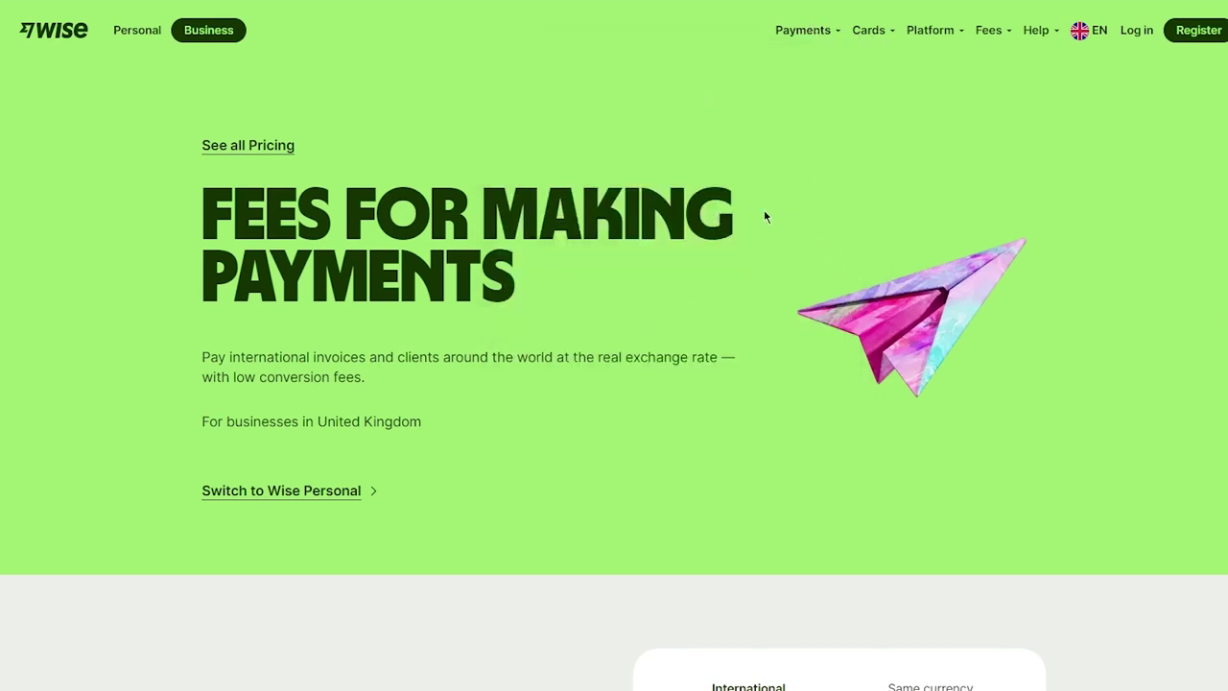
Return to the Personal site and highlight the International money transfers headline and customer-count text.
click(125, 29)
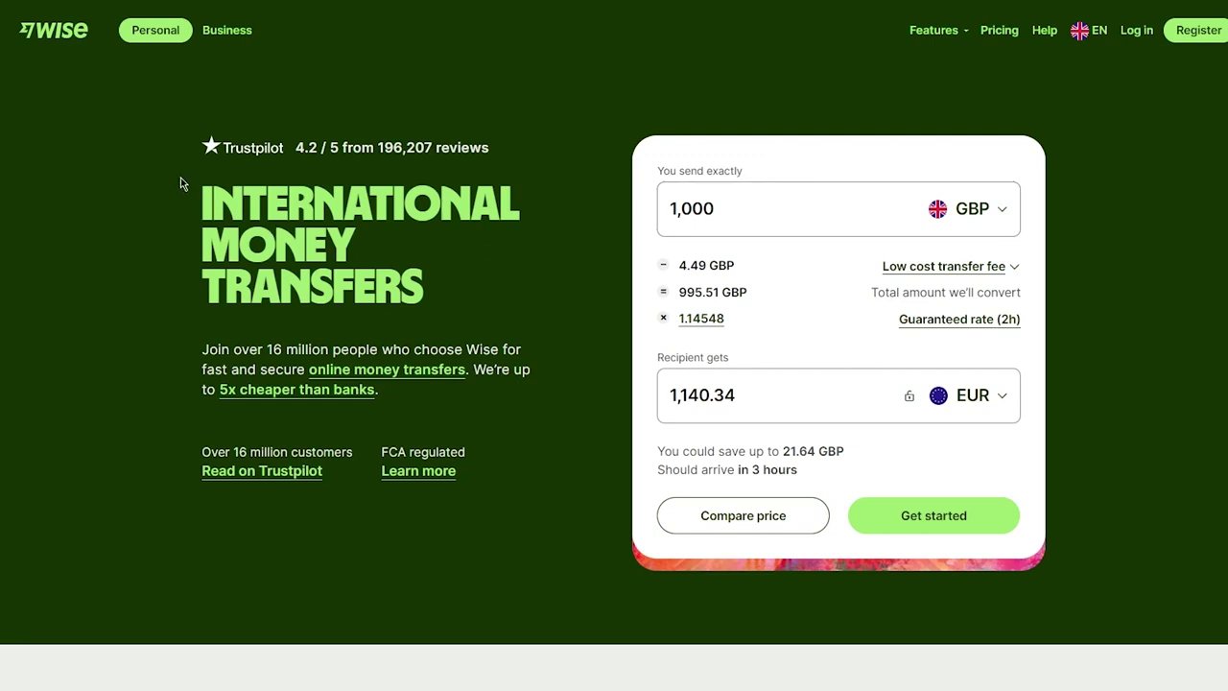
drag(182, 182, 530, 317)
click(560, 293)
drag(204, 350, 362, 351)
click(600, 315)
Scroll to the 'Compare our pricing and speed' table and highlight its headers and Wise's 4.49 GBP fee.
scroll(86, 435, down, 3)
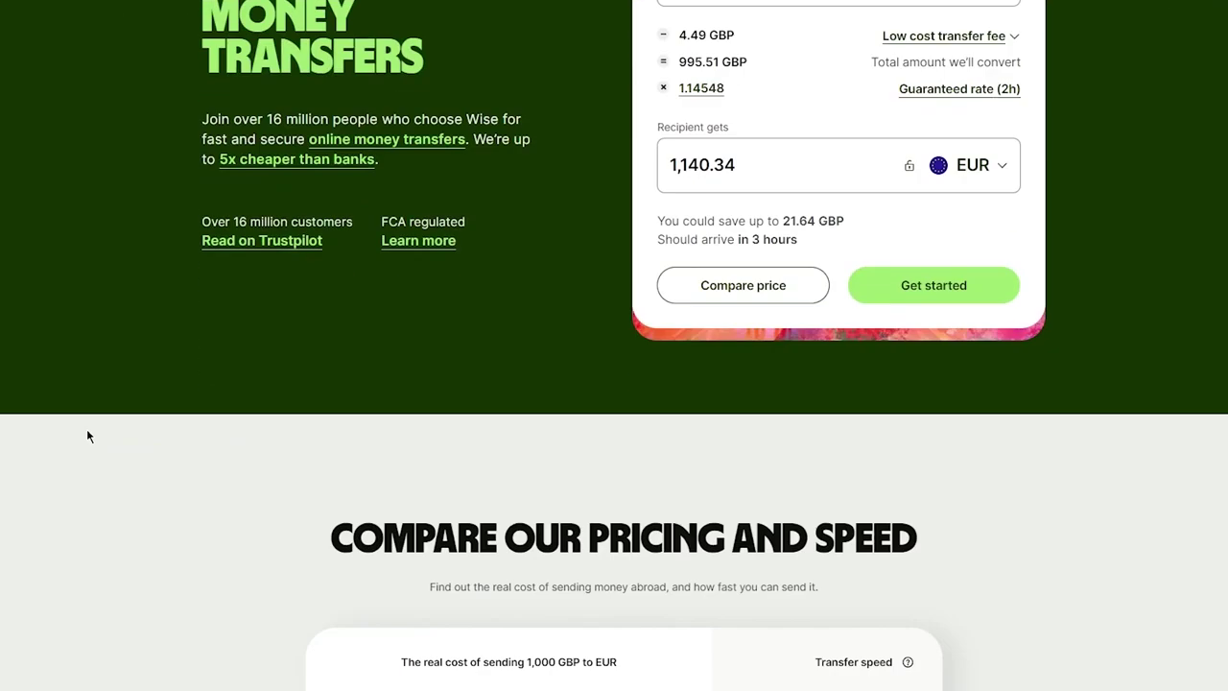
scroll(86, 436, down, 4)
drag(351, 153, 1159, 152)
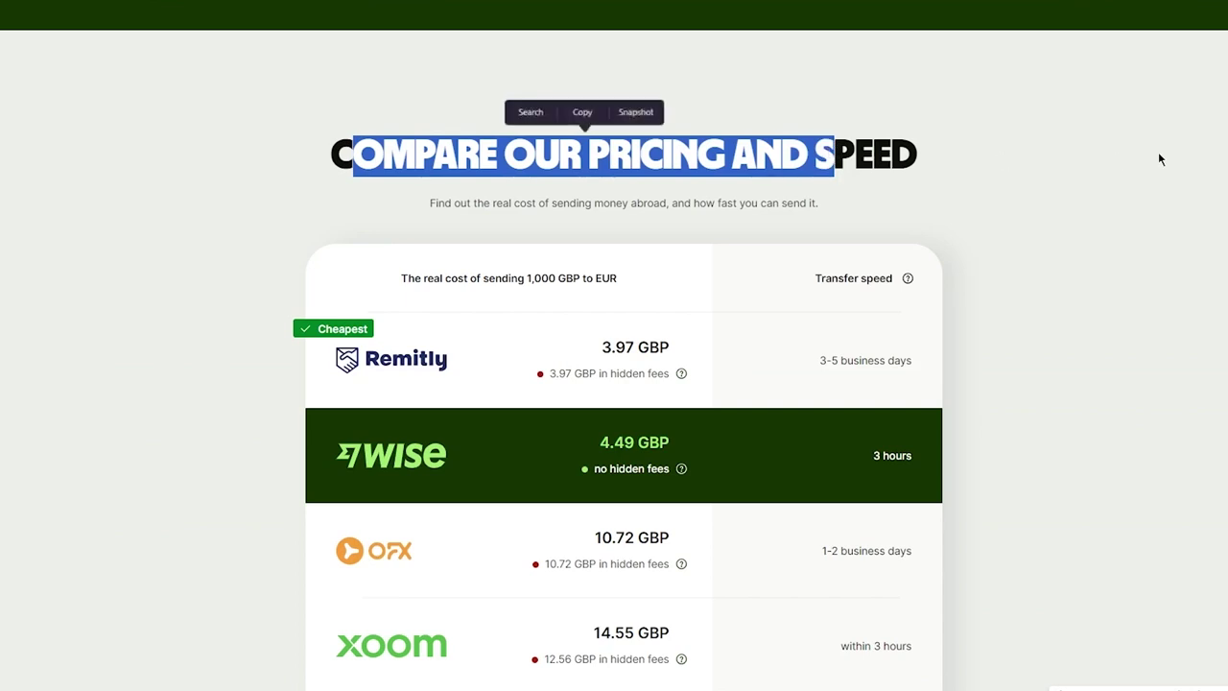
click(1158, 151)
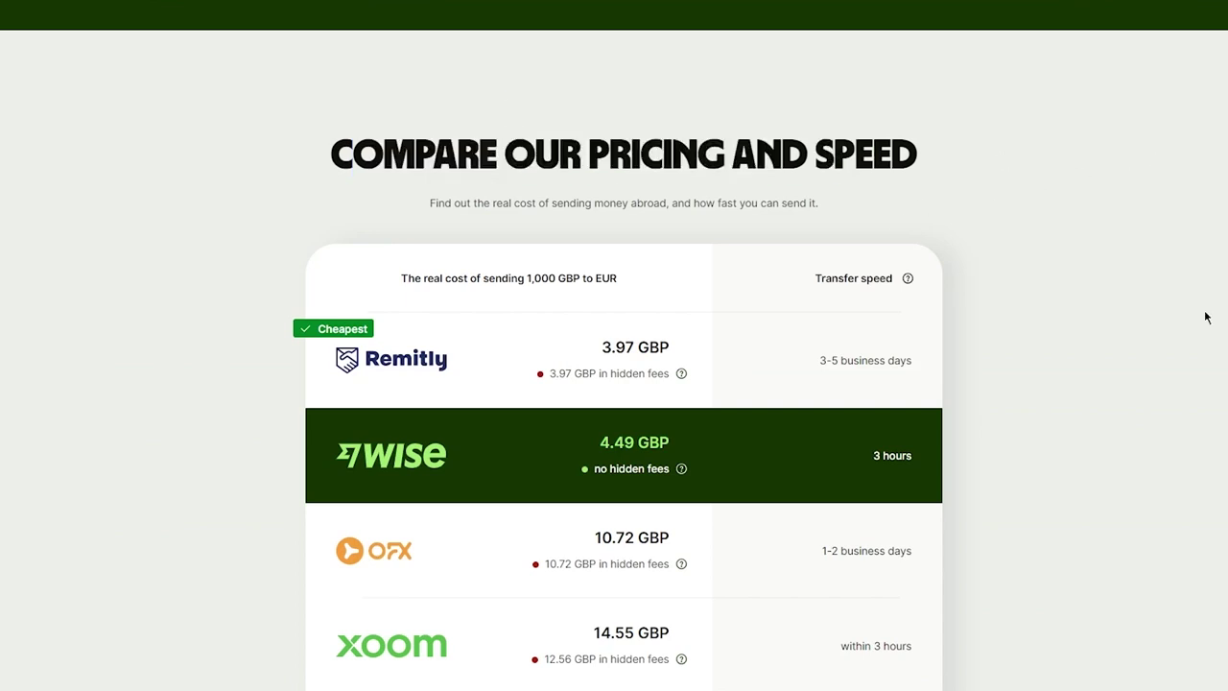
scroll(663, 340, down, 3)
scroll(550, 249, up, 1)
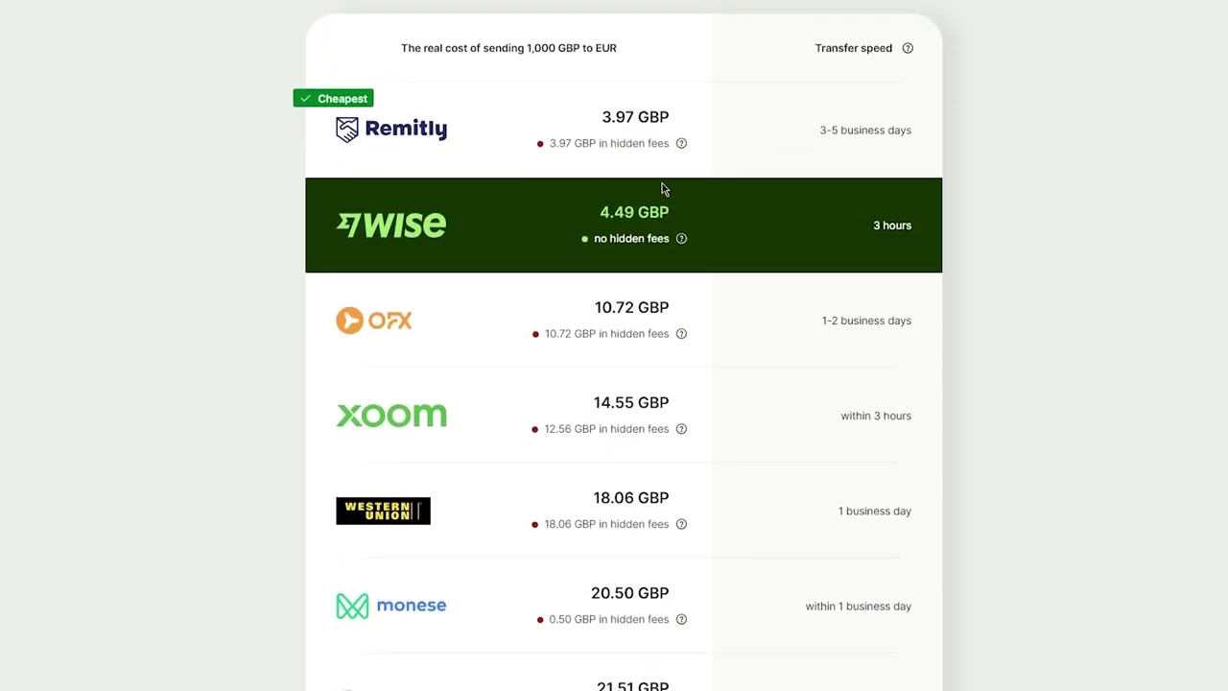
scroll(789, 194, up, 2)
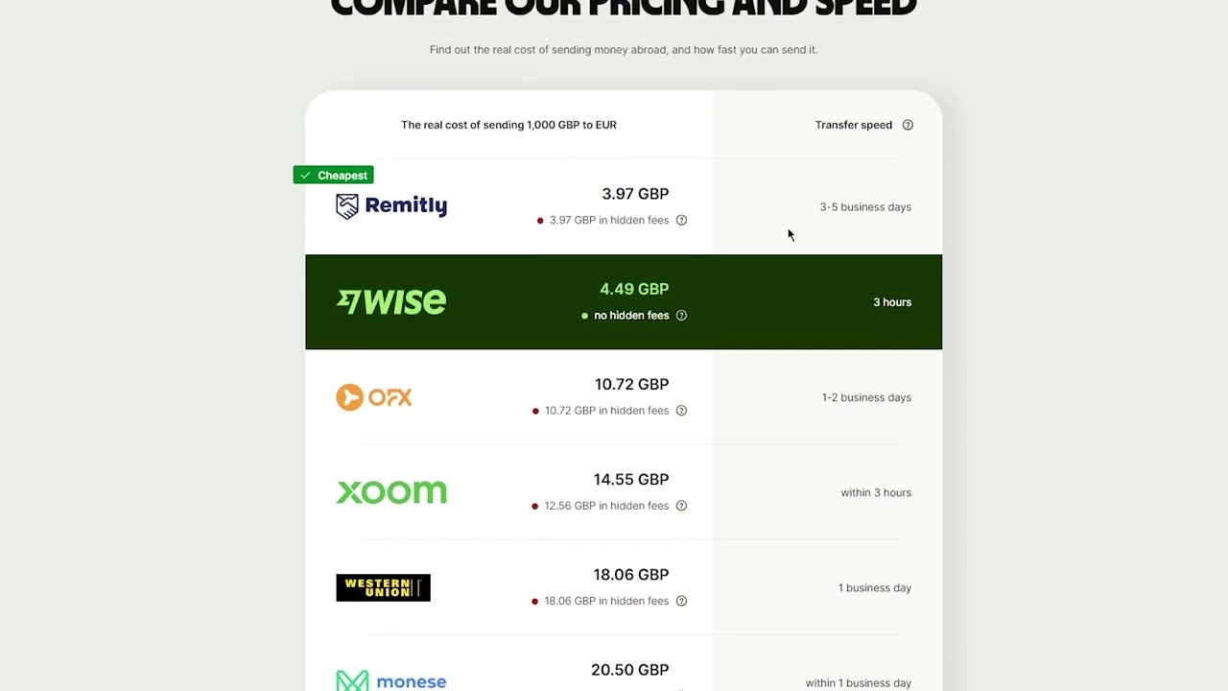
scroll(625, 334, down, 1)
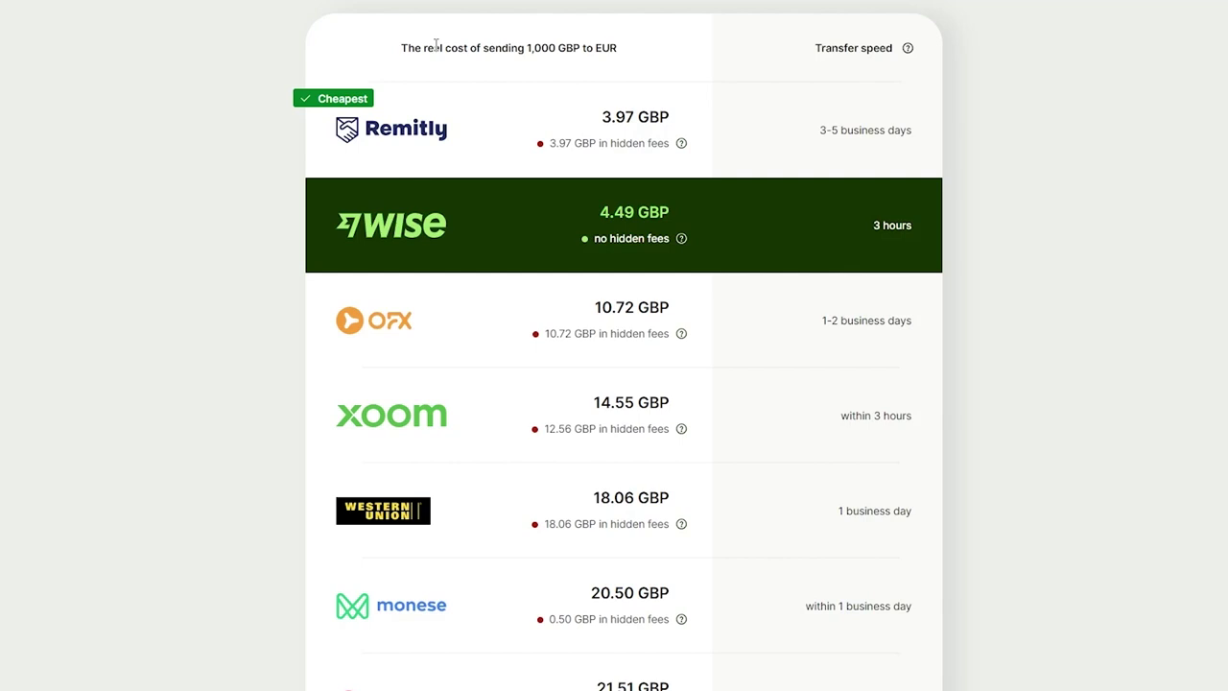
drag(431, 45, 619, 48)
click(895, 87)
drag(527, 50, 897, 50)
click(1056, 91)
drag(606, 210, 672, 212)
click(678, 232)
drag(597, 212, 687, 223)
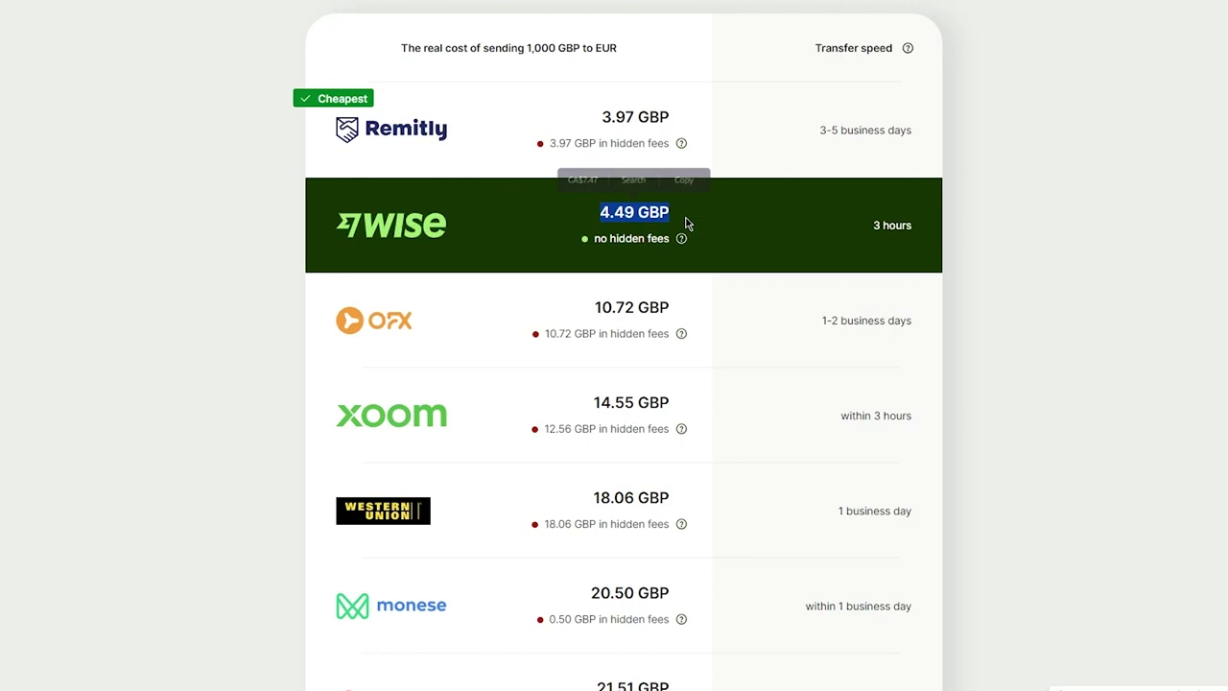
click(662, 220)
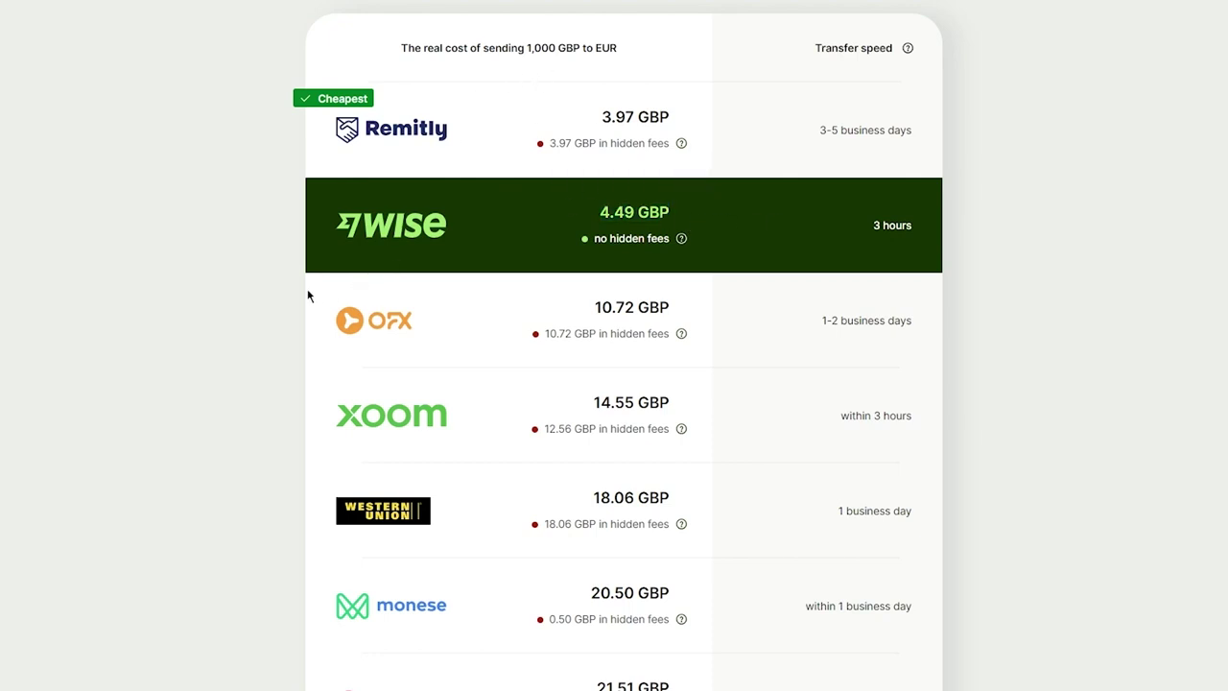
Scroll through the comparison down to RBS, highlight the top rows, and return to the calculator.
scroll(310, 300, down, 1)
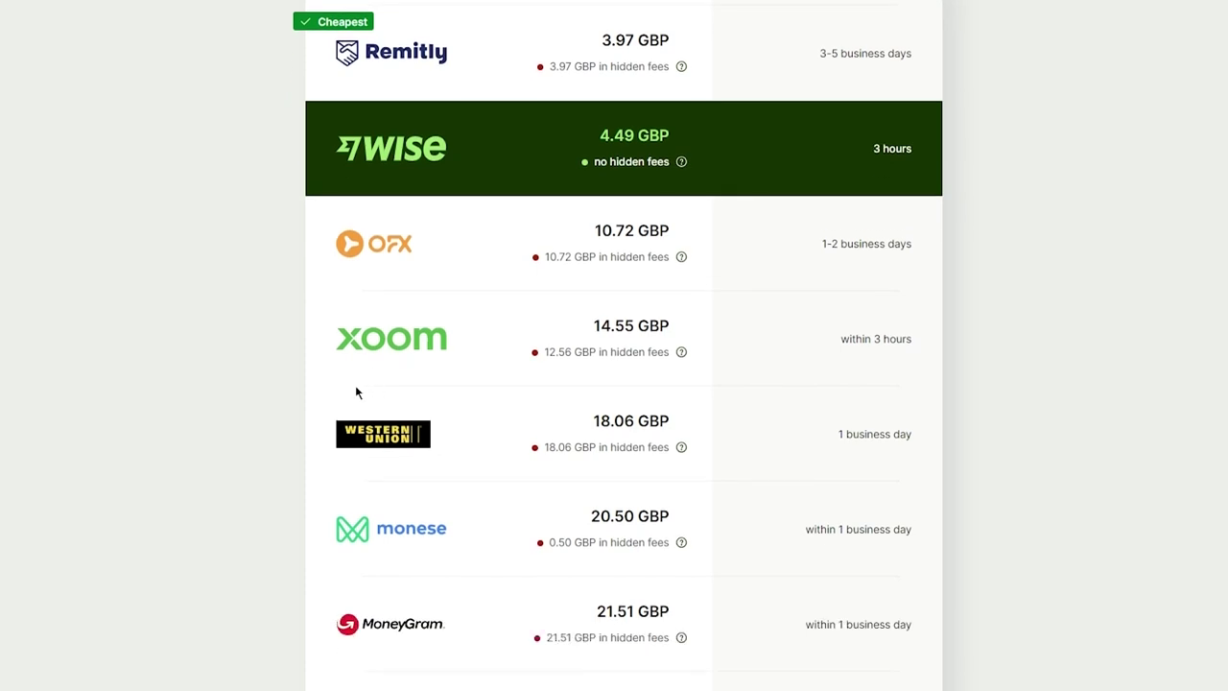
scroll(415, 453, down, 2)
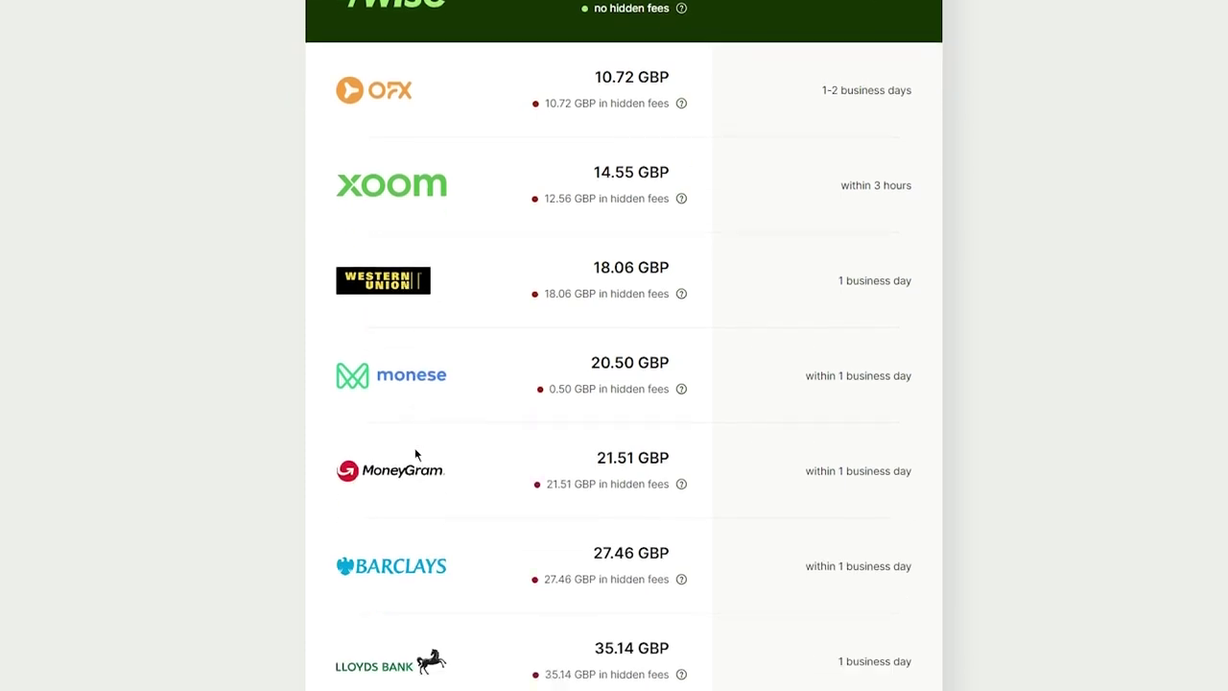
scroll(453, 472, down, 4)
scroll(444, 451, down, 4)
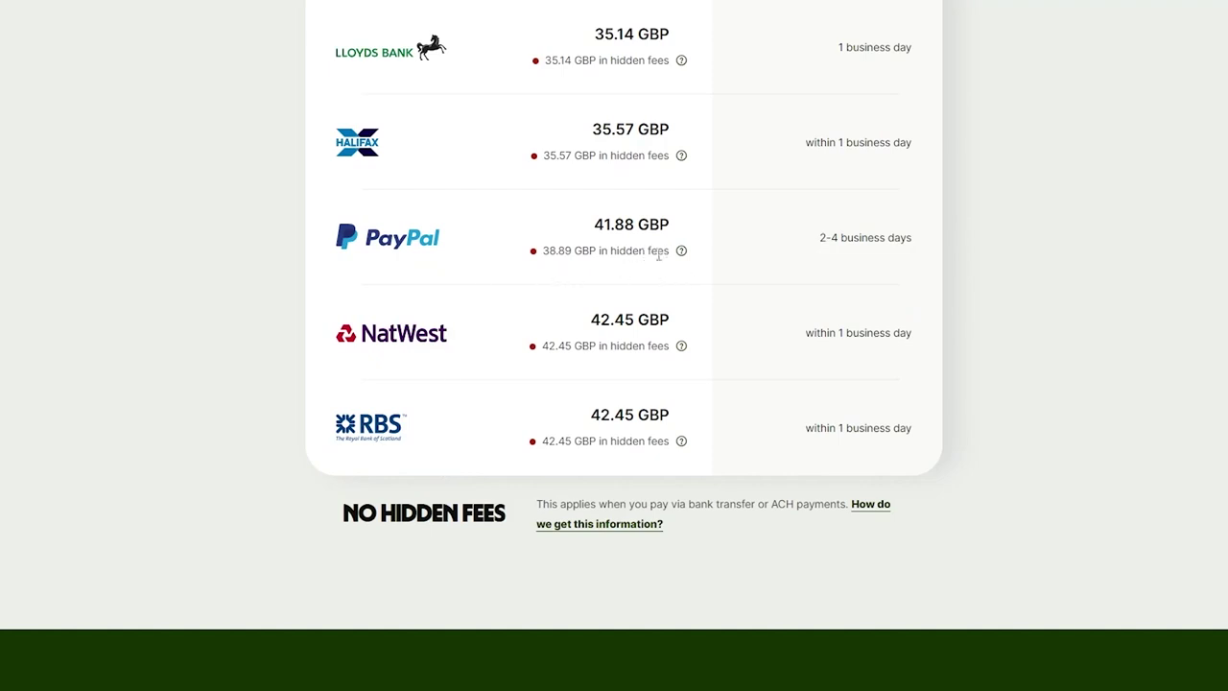
scroll(614, 288, up, 15)
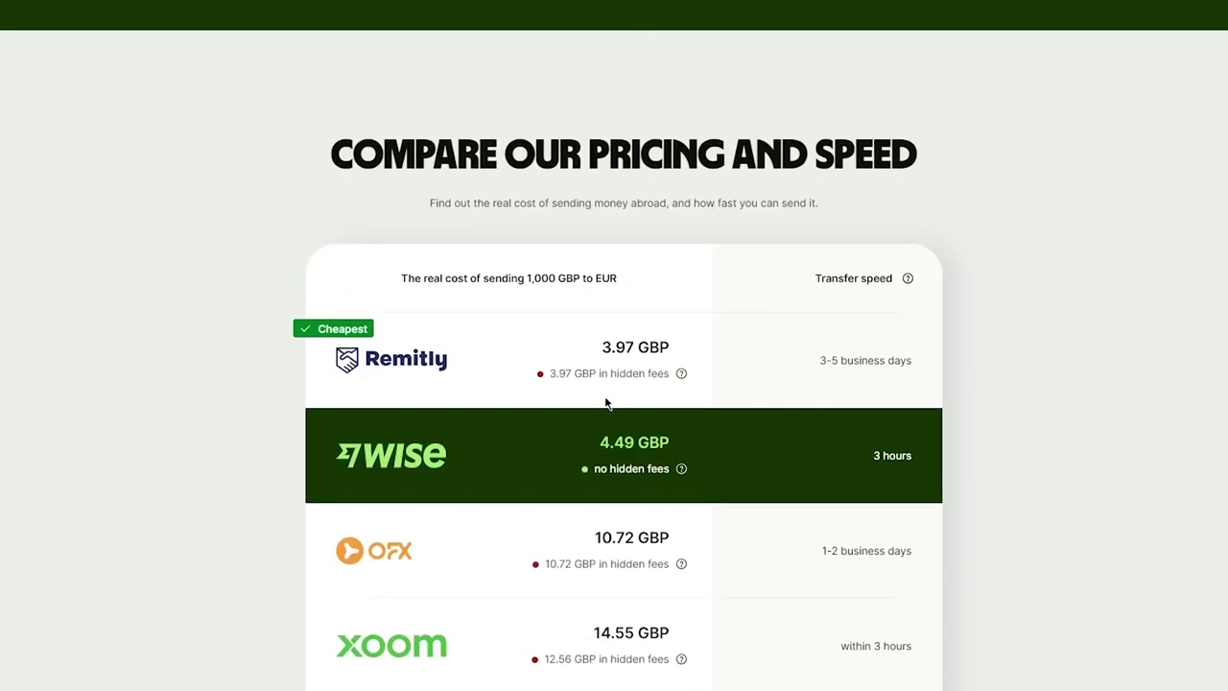
drag(312, 447, 576, 512)
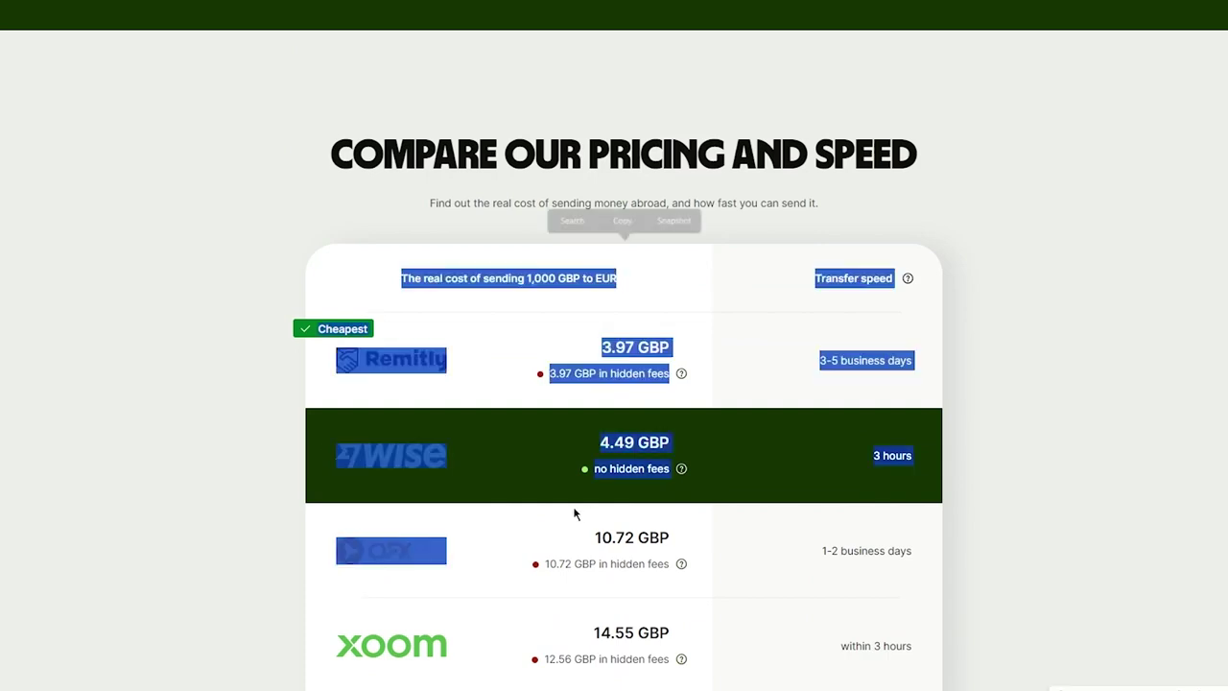
click(217, 428)
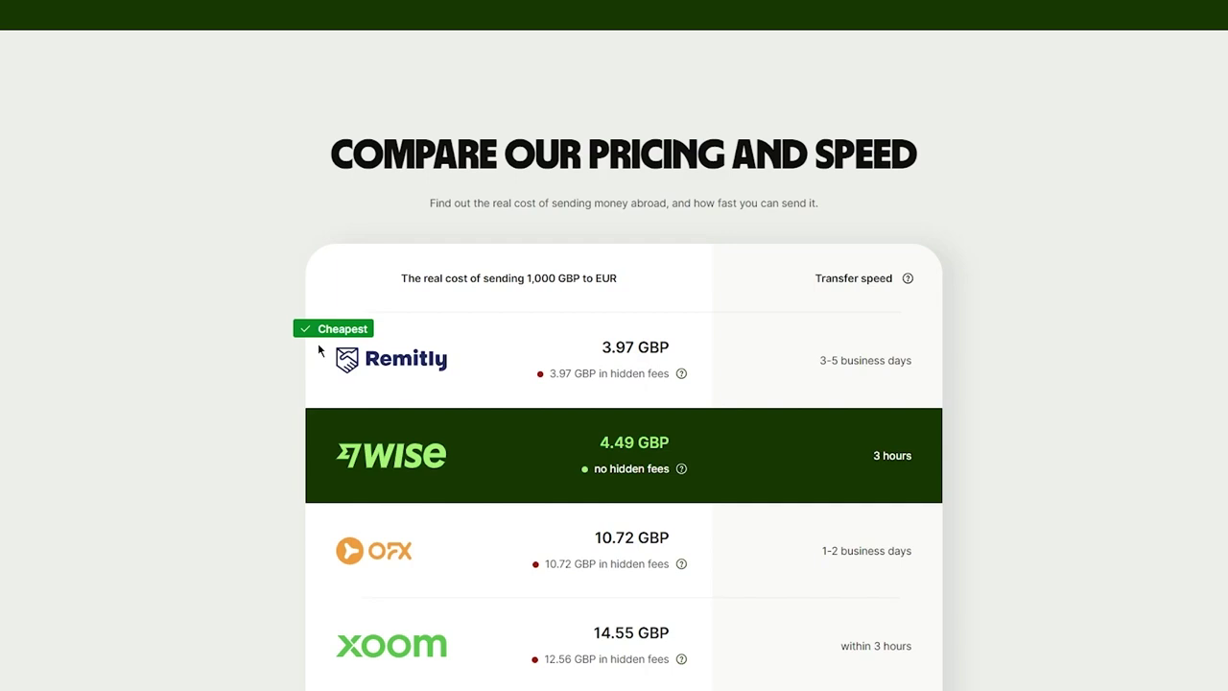
scroll(1106, 429, up, 10)
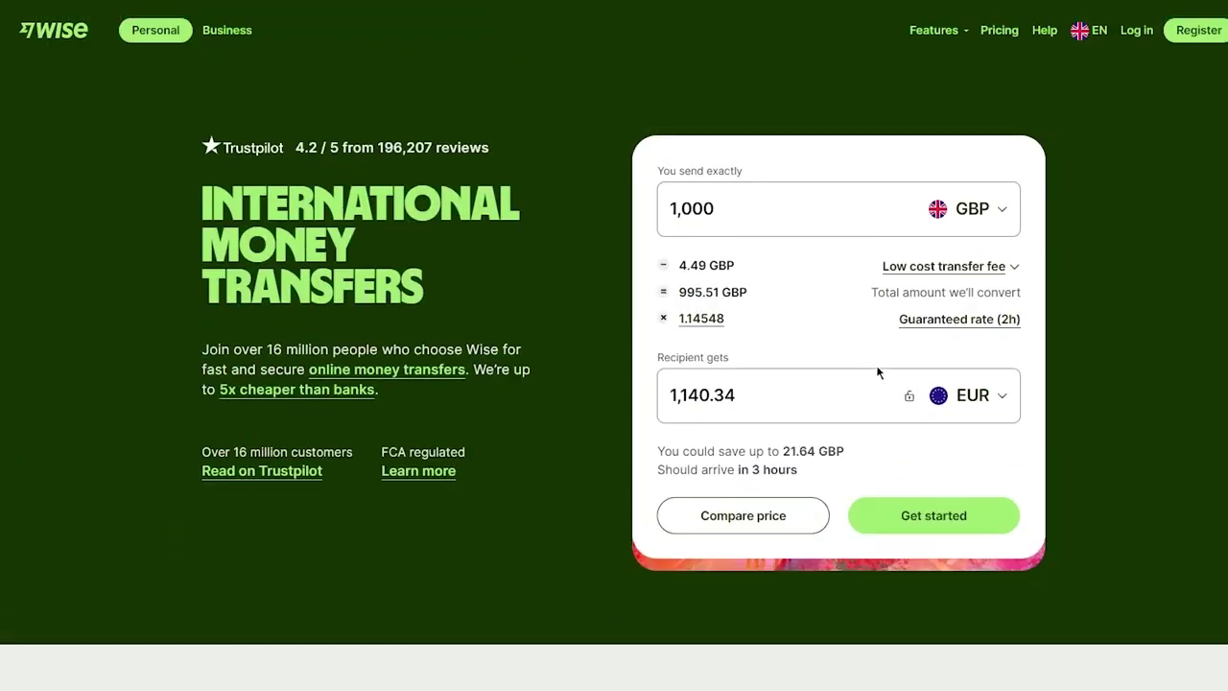
Make USD the sending currency for the 1,000 transfer.
click(998, 211)
click(1037, 436)
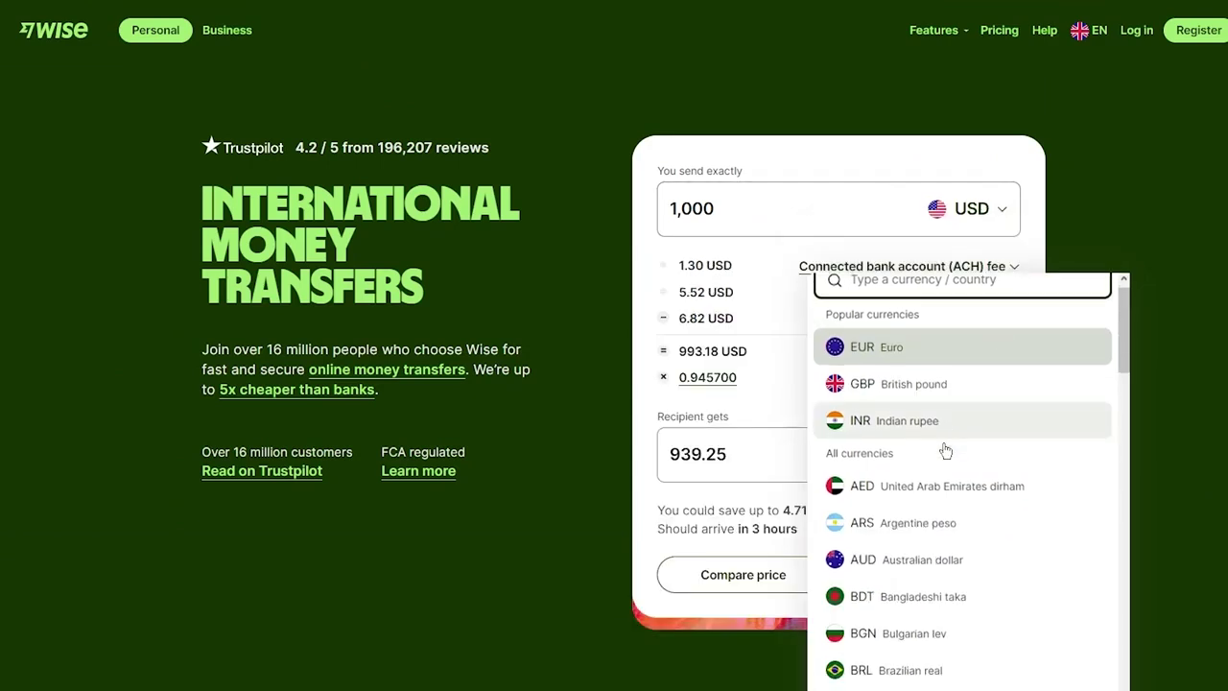
scroll(1037, 419, down, 5)
click(970, 211)
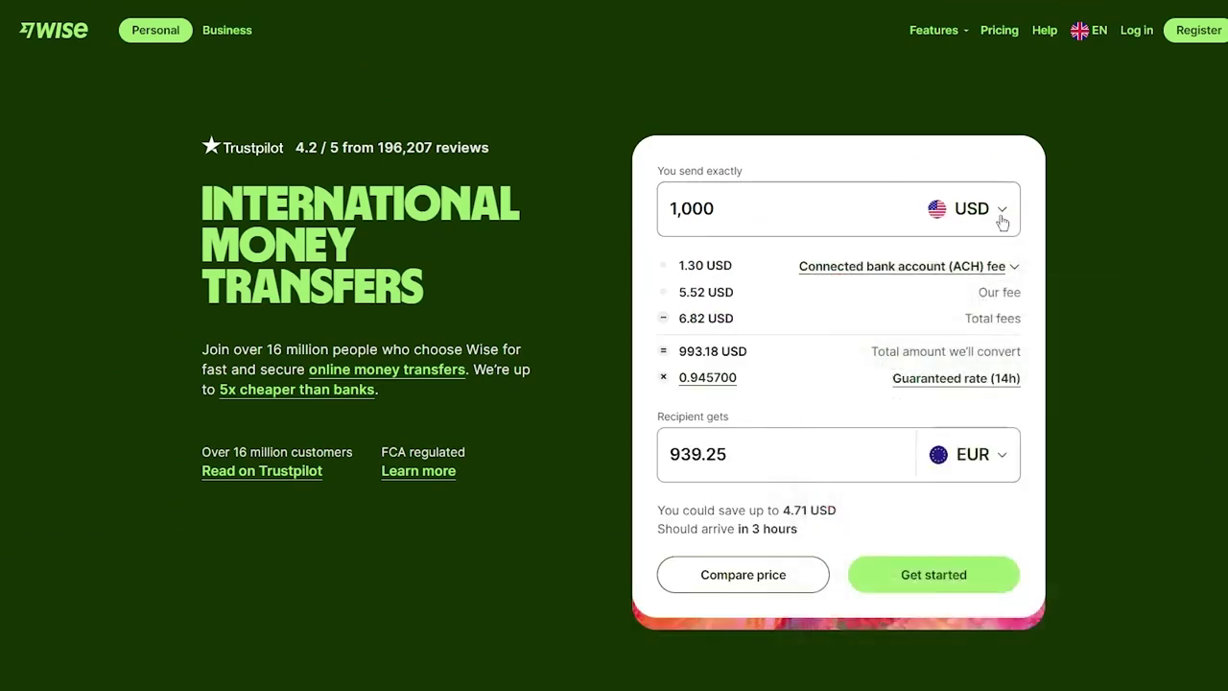
click(969, 211)
text(pkr)
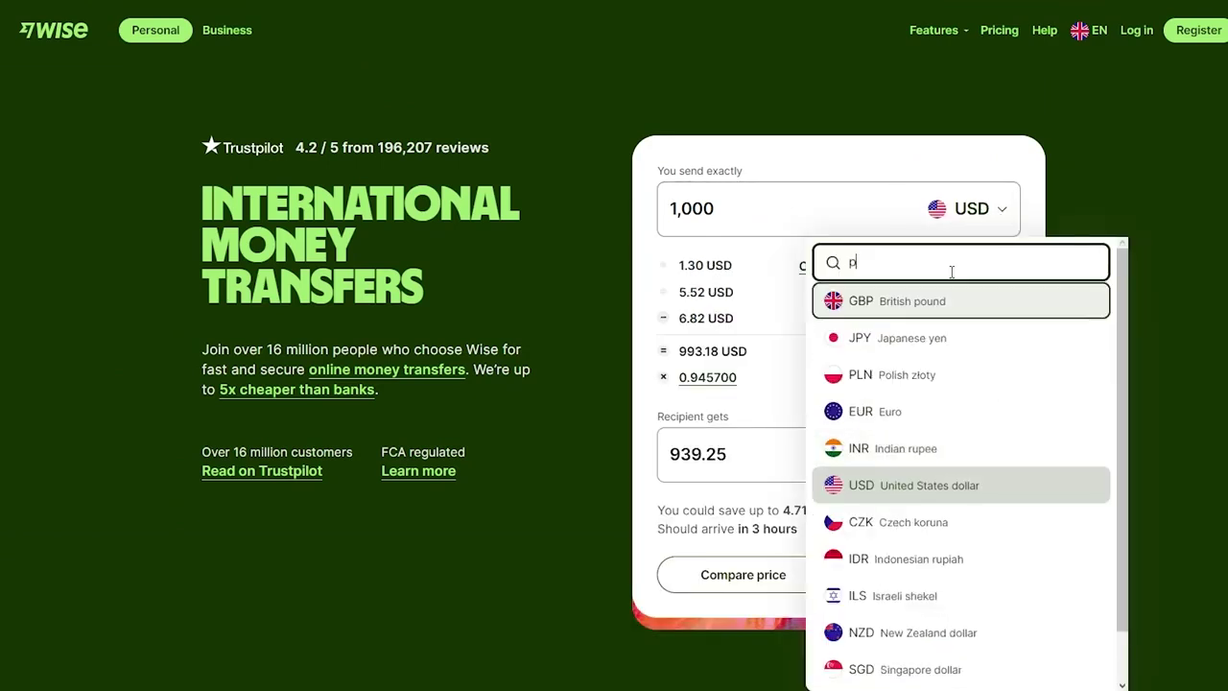
key(BackSpace)
key(BackSpace)
key(BackSpace)
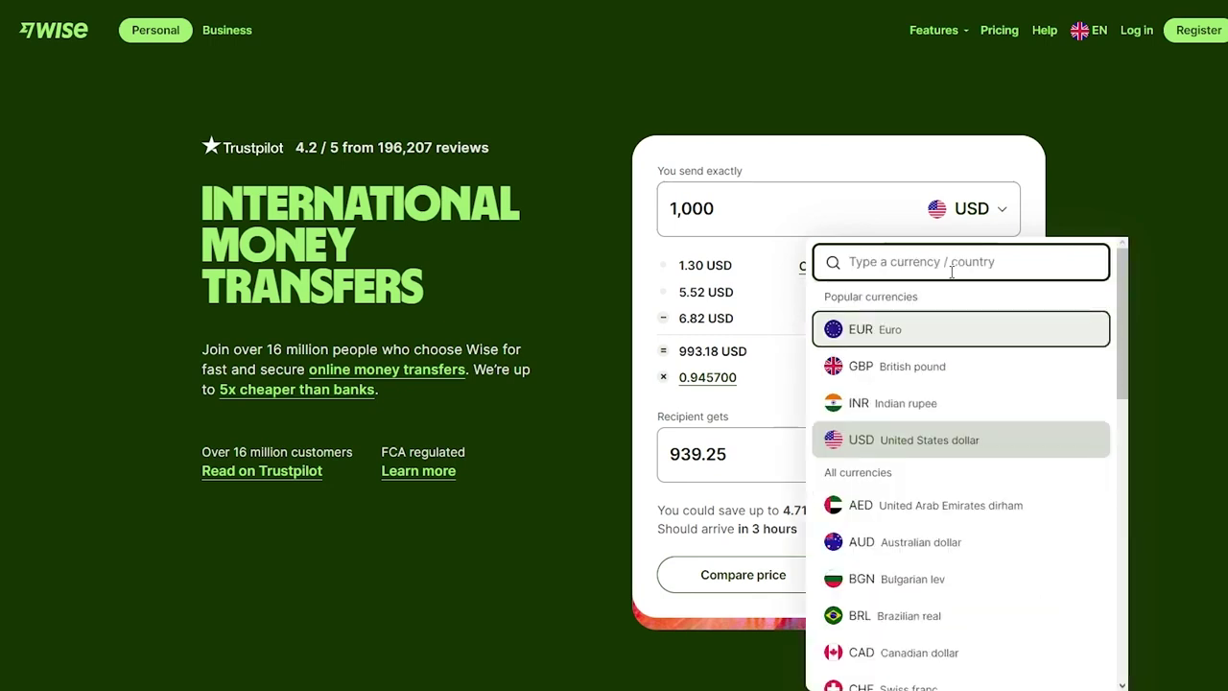
key(Escape)
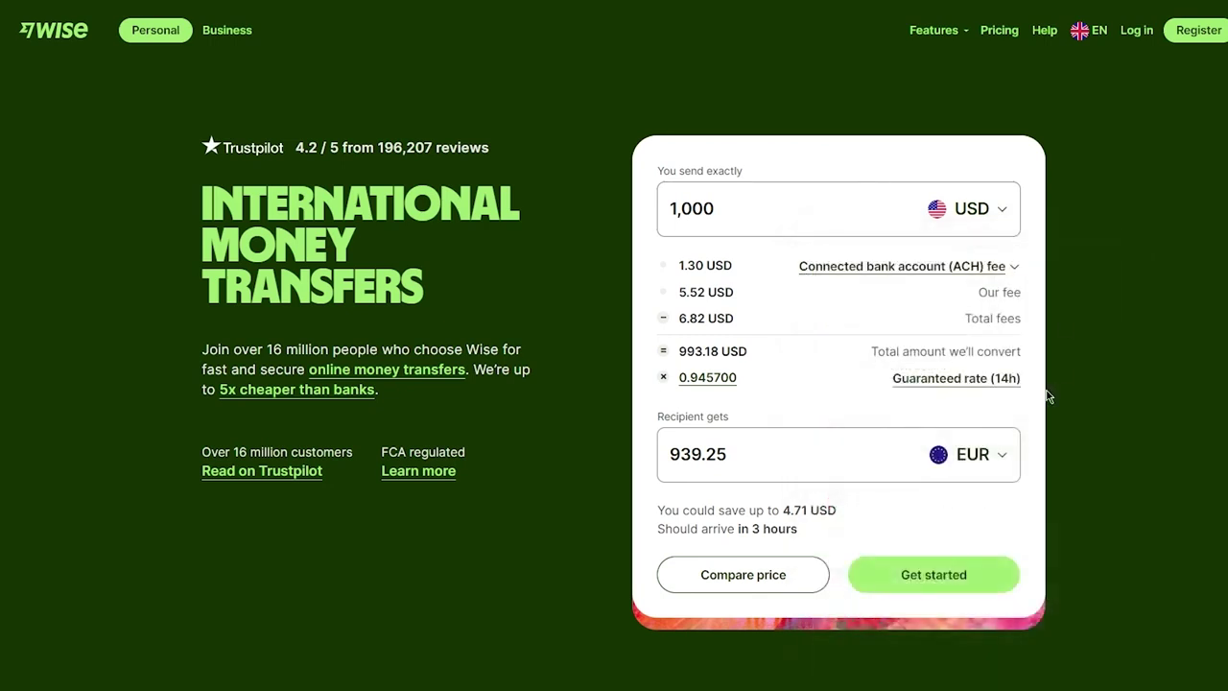
Try PKR as the recipient currency, then change the recipient currency to USD.
click(971, 465)
text(pk)
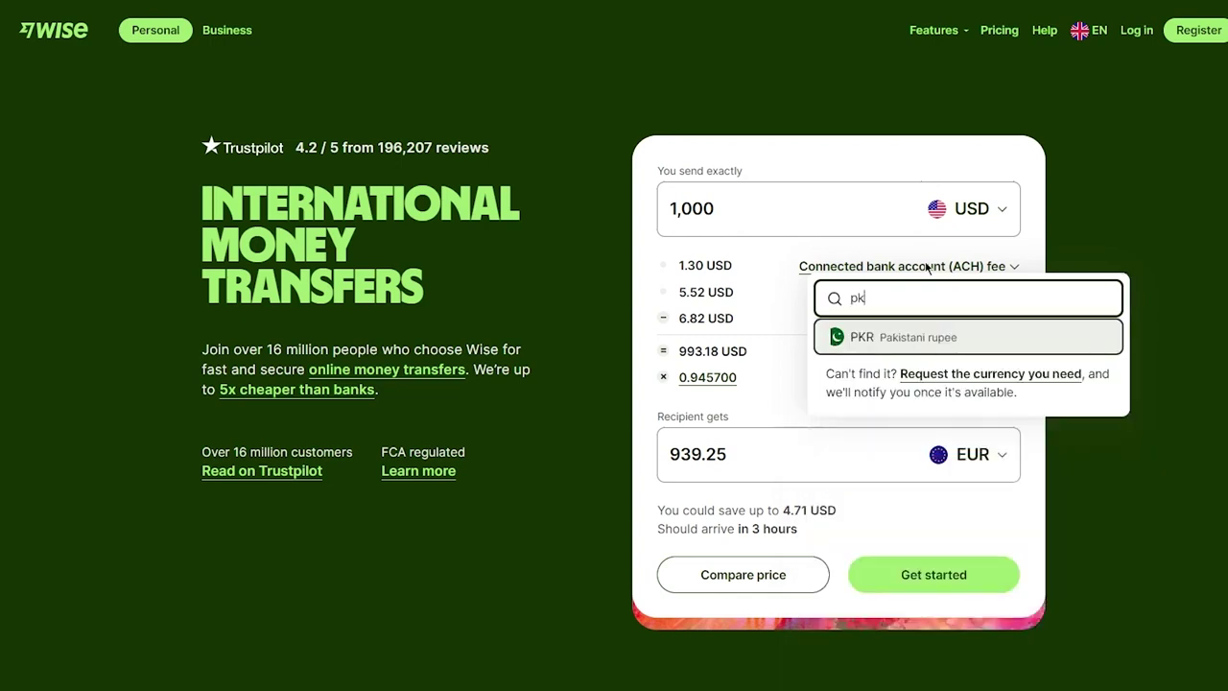
key(Return)
click(971, 209)
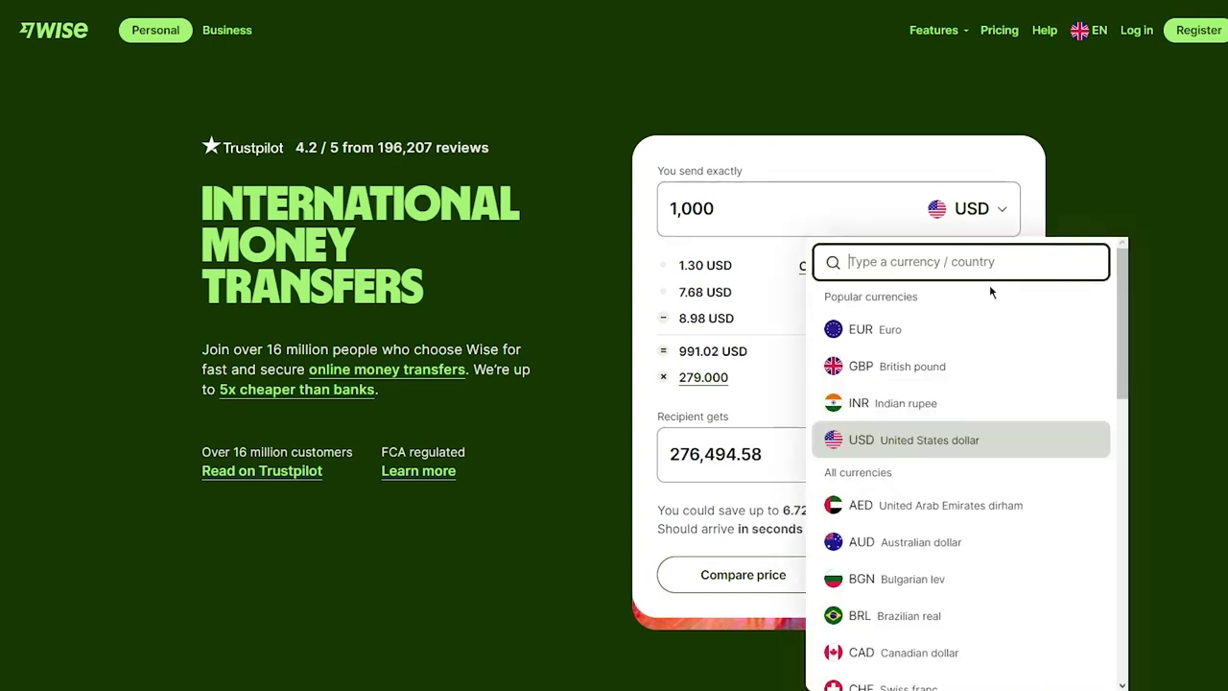
text(pk)
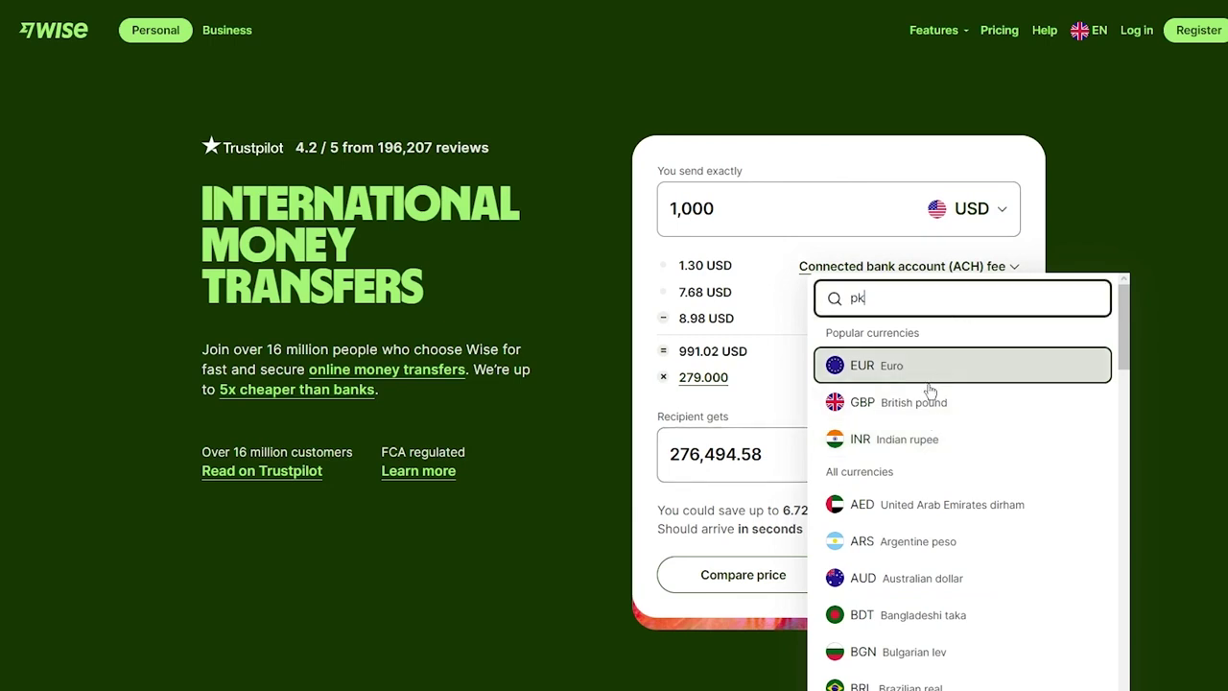
key(BackSpace)
key(BackSpace)
text(usd)
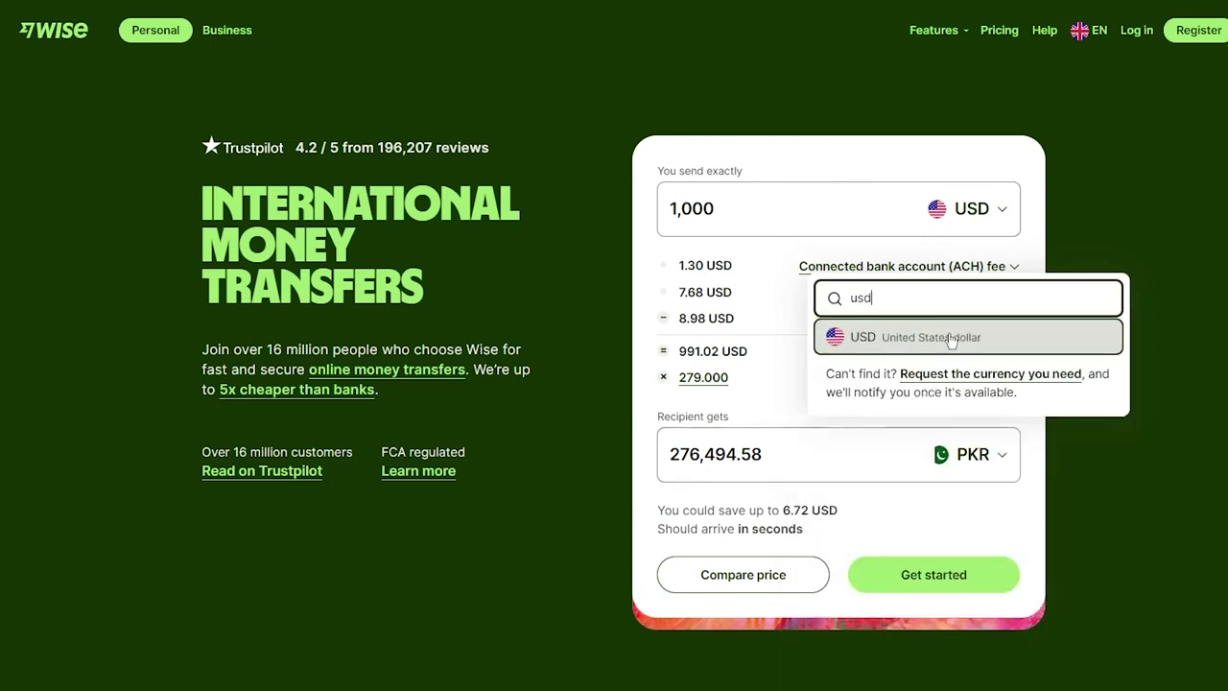
click(952, 338)
Search 'pk' in the send-currency list, find PKR unavailable, and close the list keeping USD.
click(991, 208)
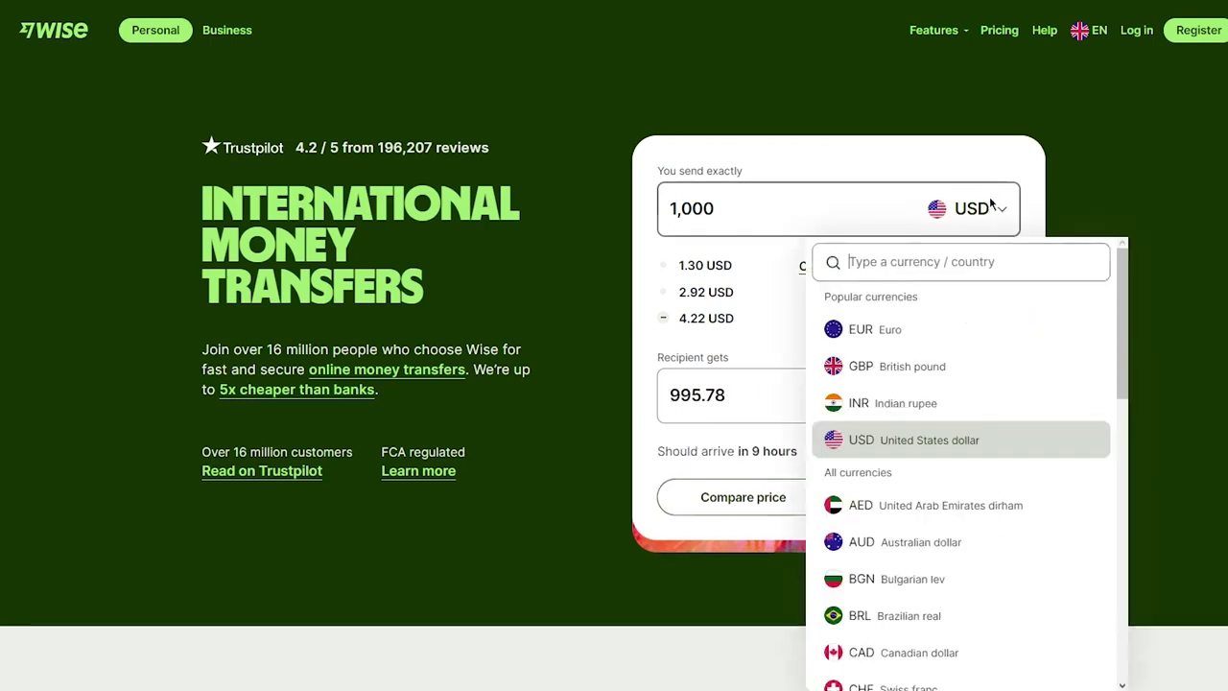
text(pk)
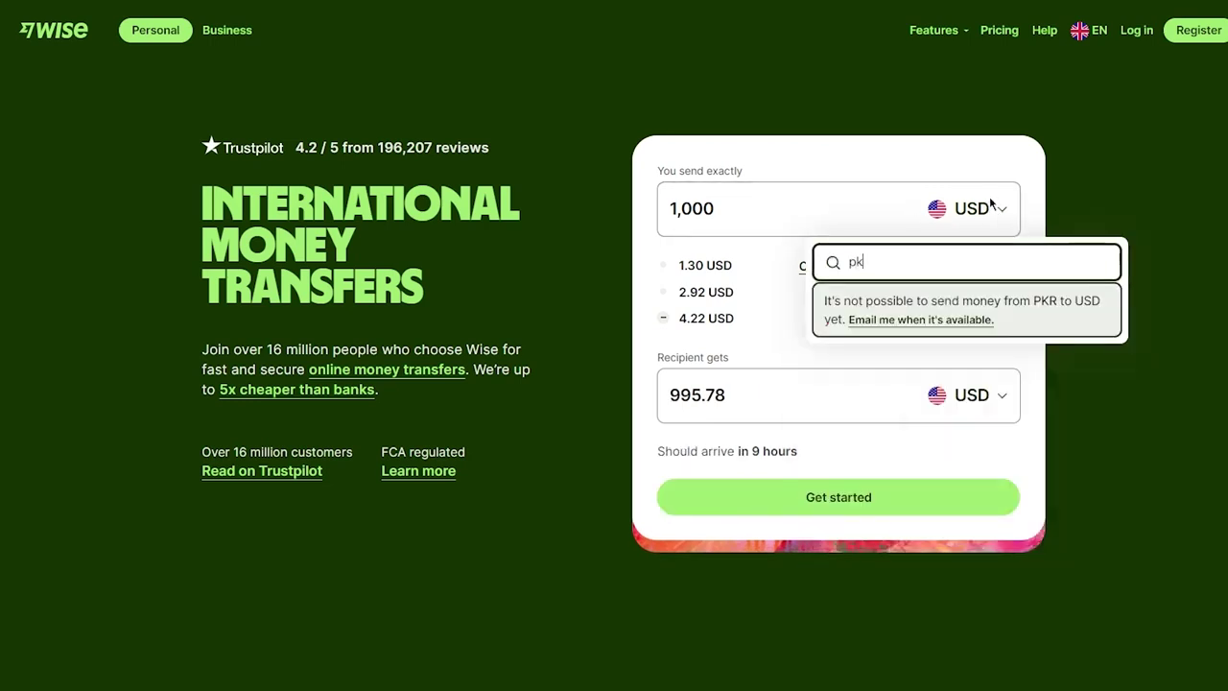
key(BackSpace)
key(BackSpace)
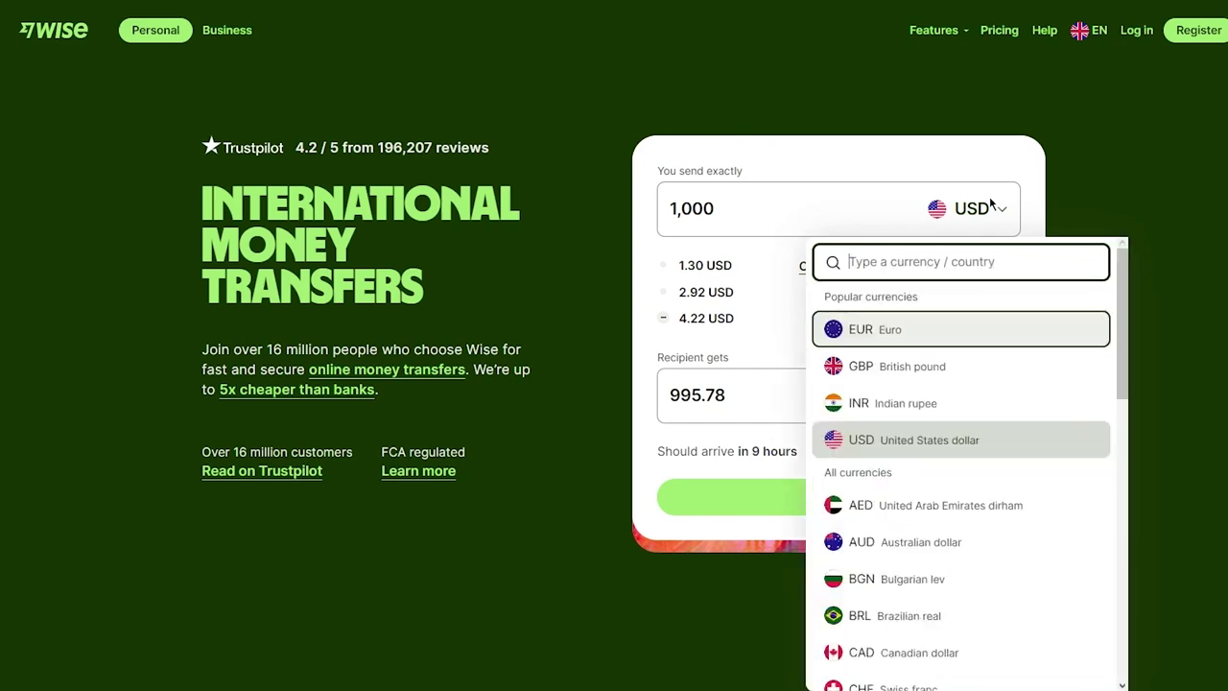
click(1004, 447)
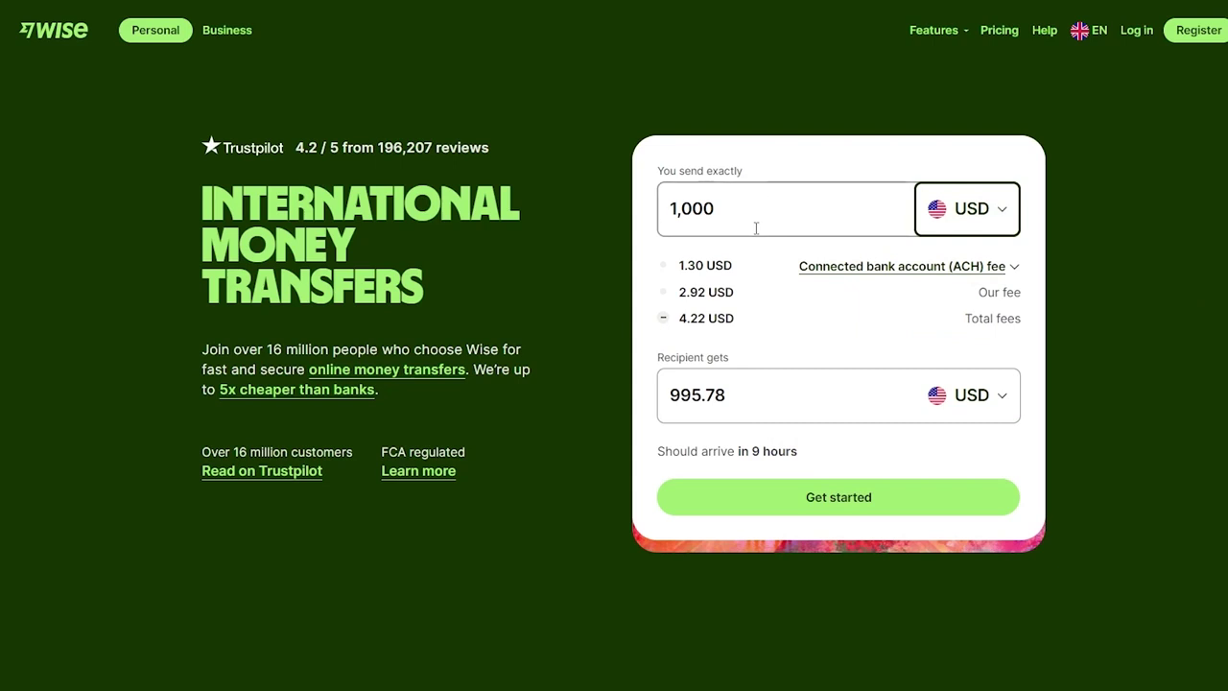
Check the 1,000 USD send amount, then start a transfer from the calculator.
drag(764, 194, 649, 204)
click(765, 156)
click(727, 221)
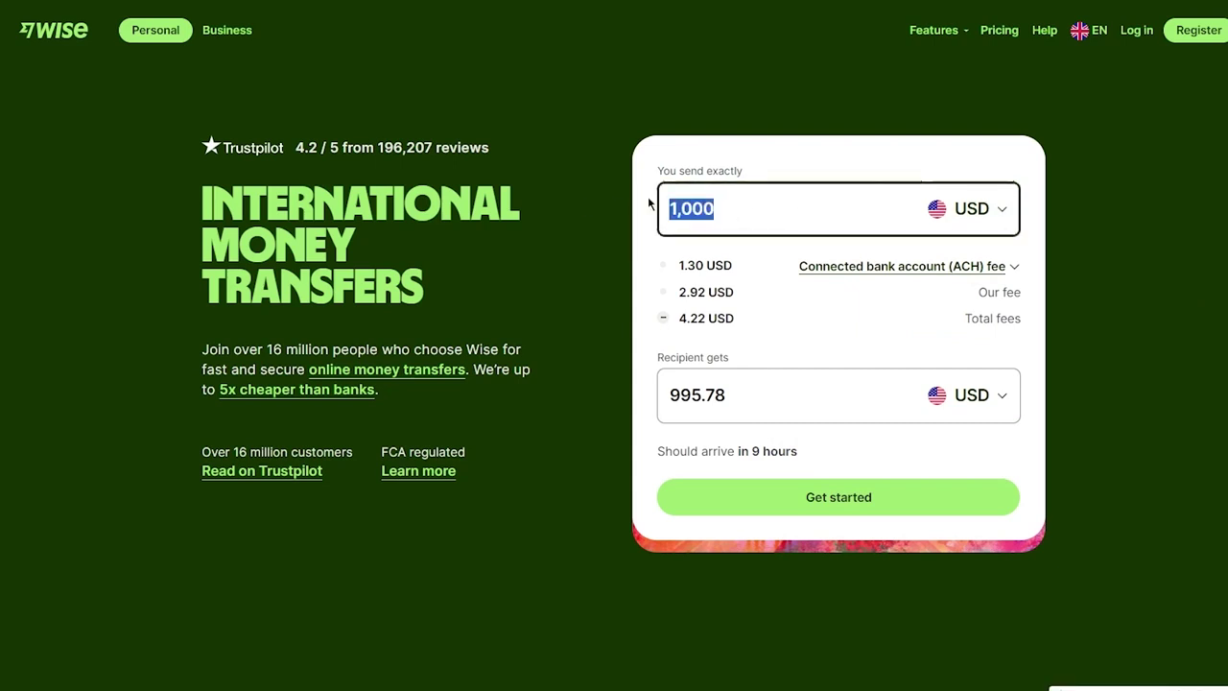
click(823, 161)
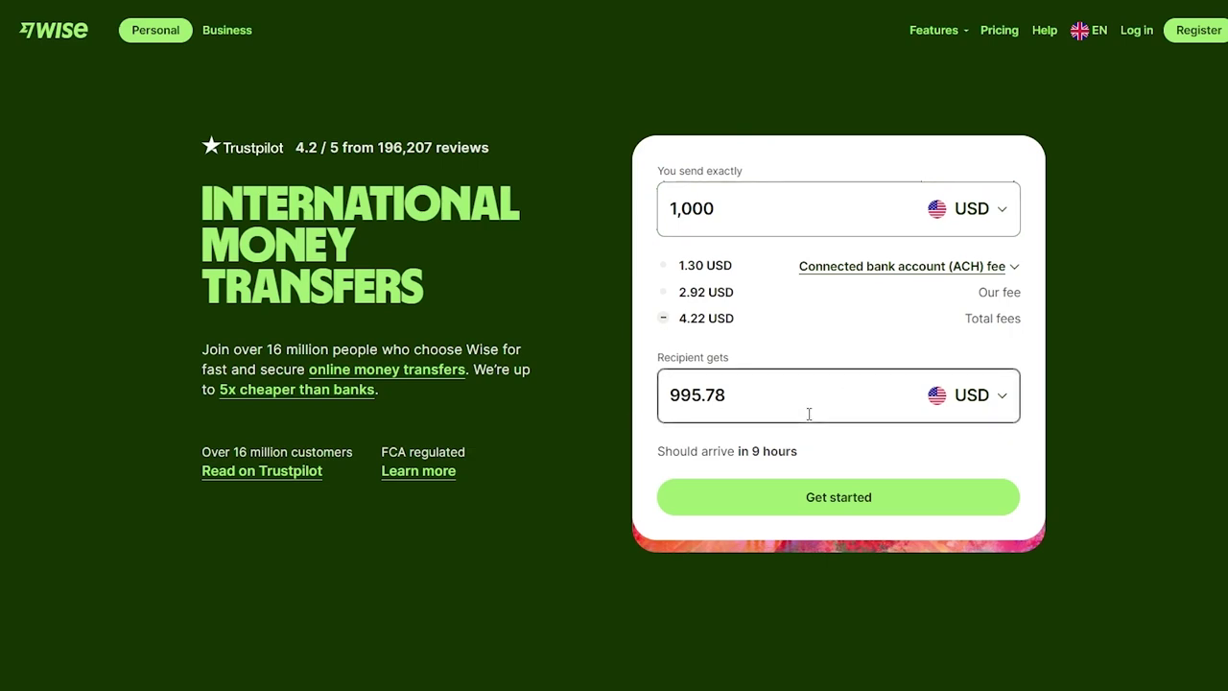
click(750, 501)
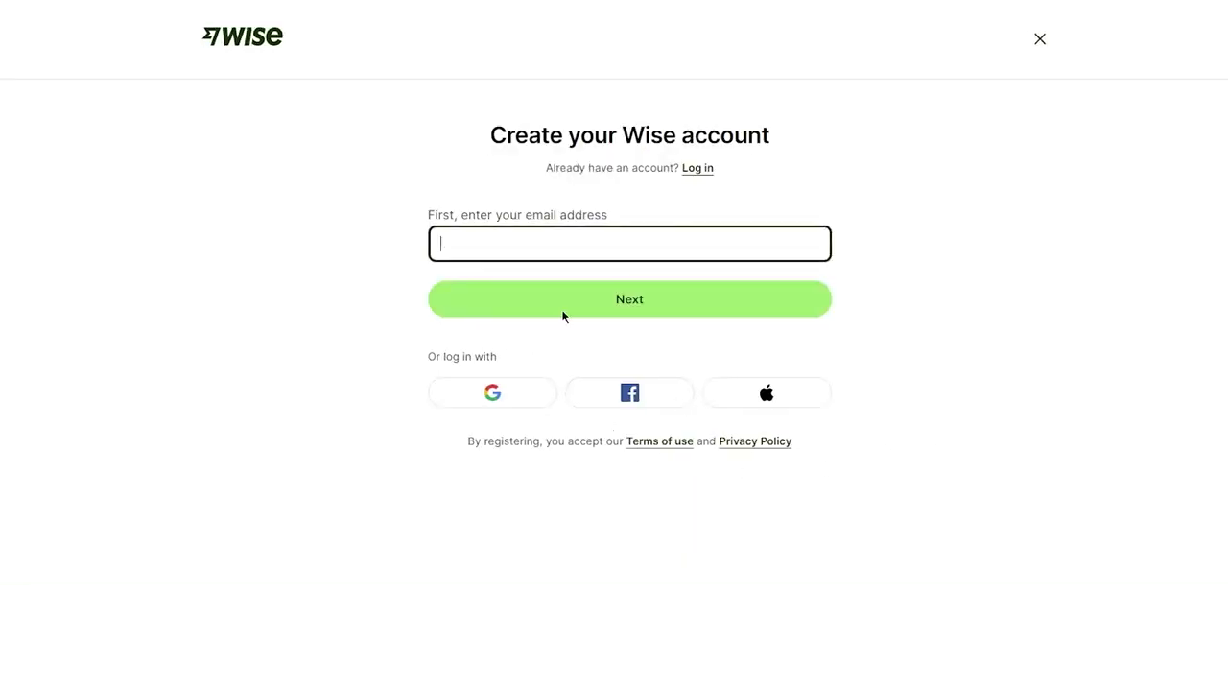
Close the account sign-up page and scroll down the Wise homepage.
click(1041, 41)
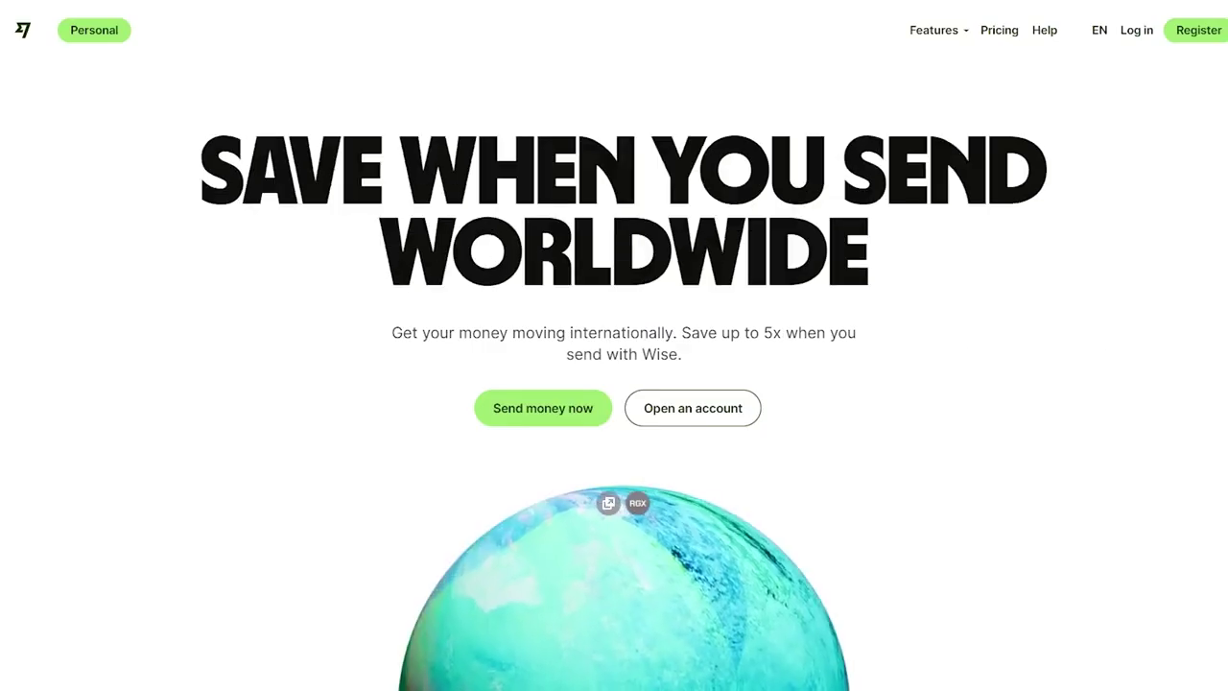
scroll(893, 441, down, 3)
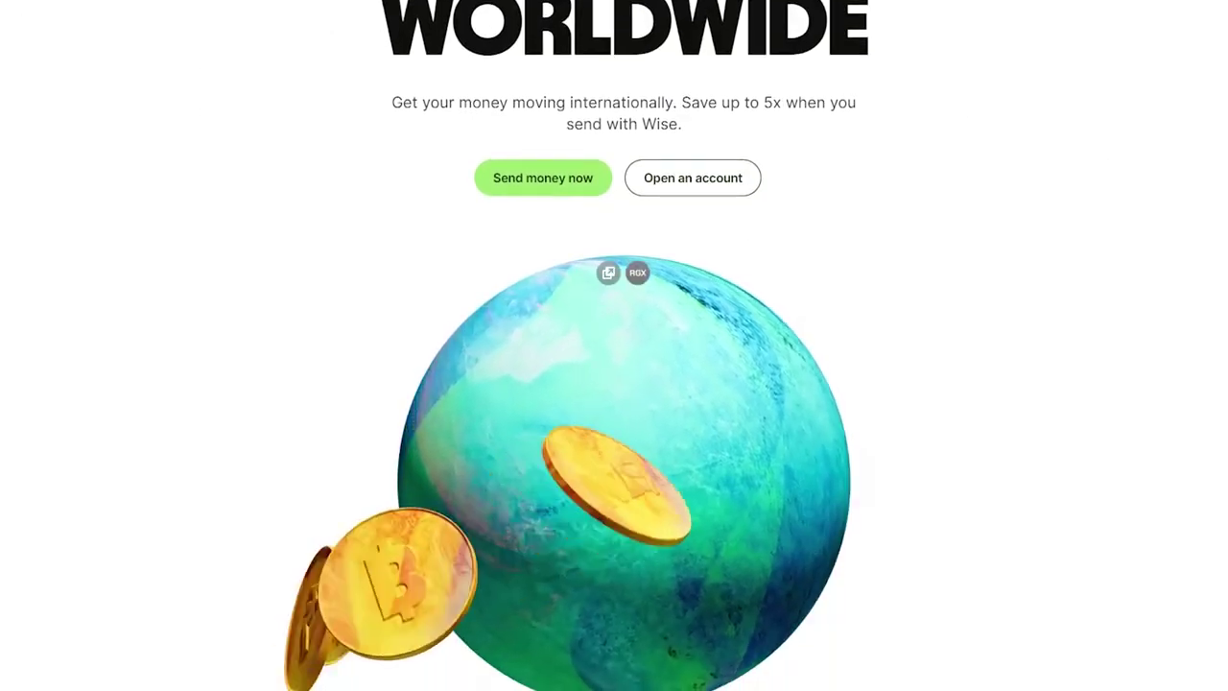